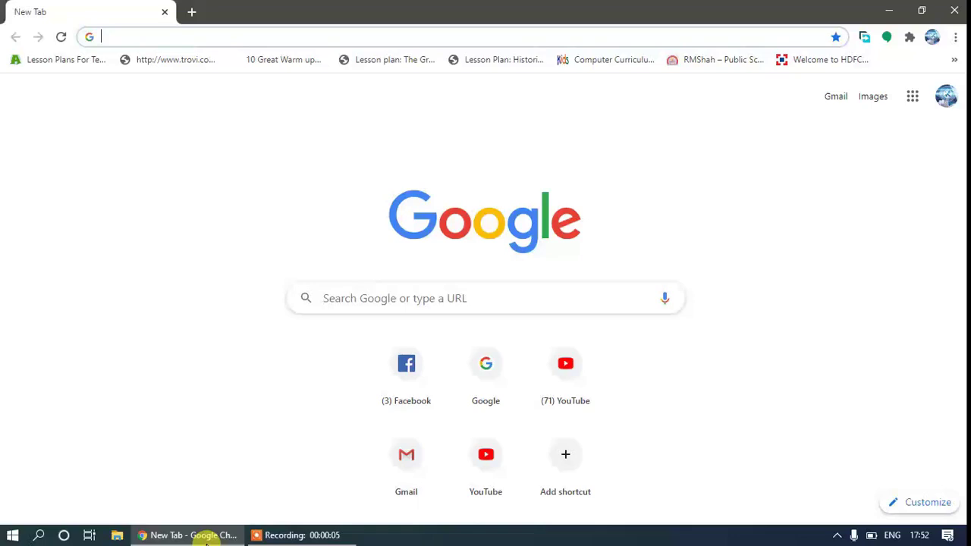
- Go to libreoffice.org and open its Download LibreOffice page
key("Return")
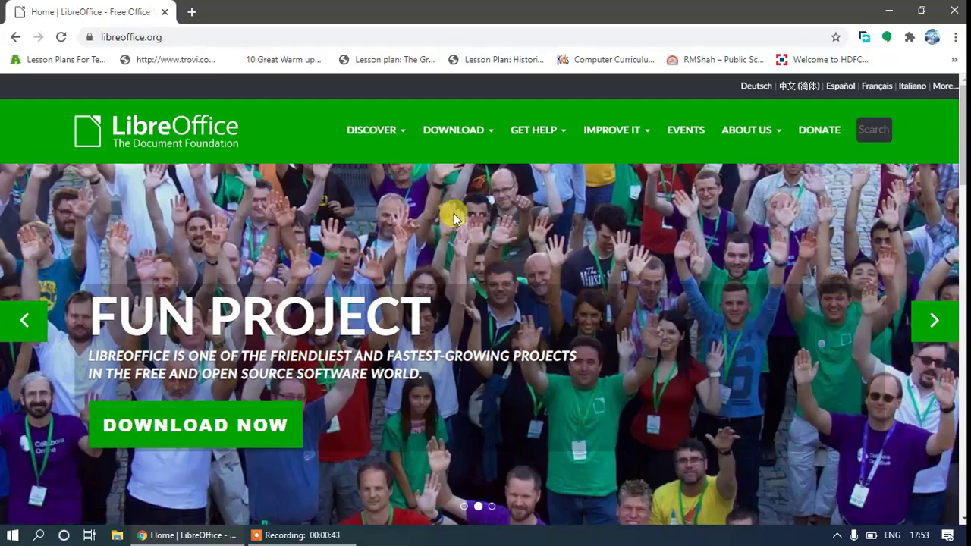
left_click(484, 137)
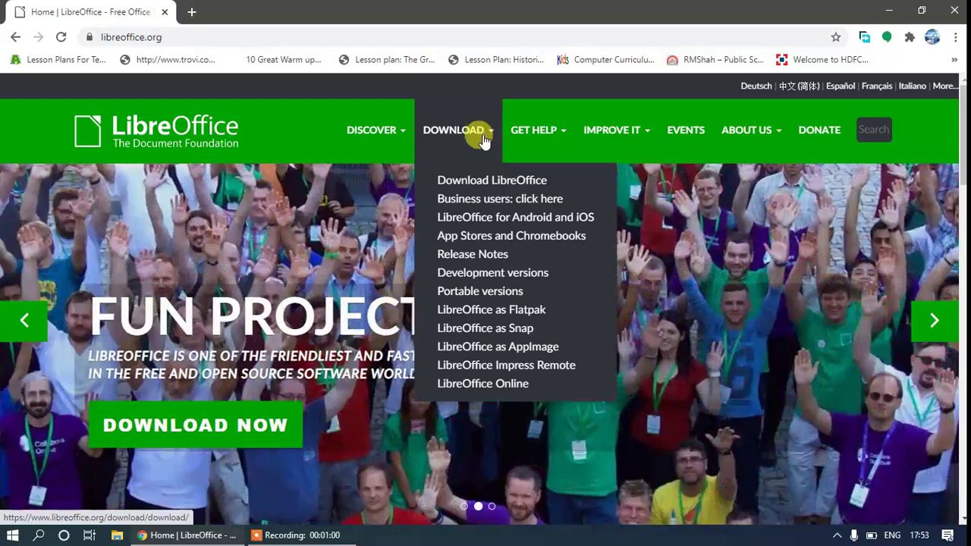
left_click(483, 180)
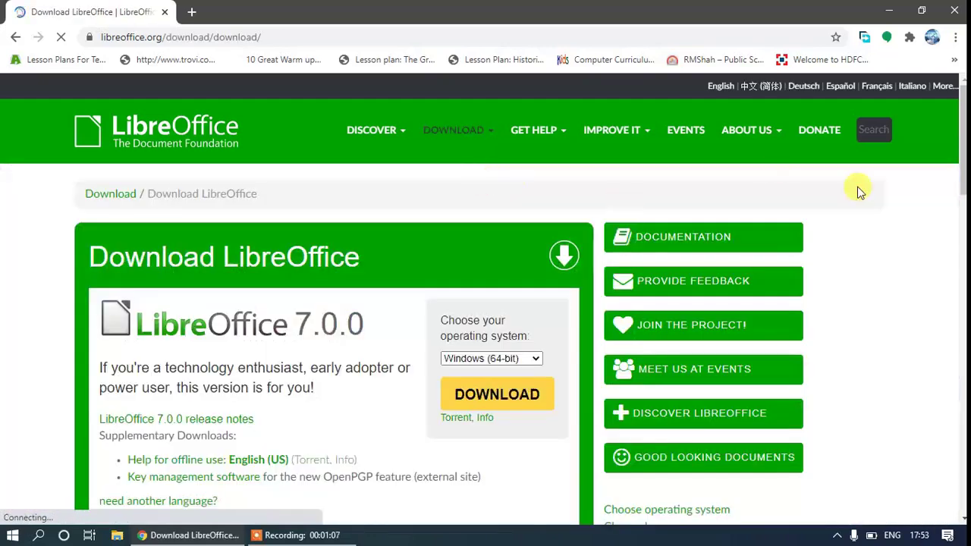
- Choose Windows (64-bit) as the operating system for LibreOffice 7.0.0 and start its download
scroll(961, 176, "down", 2)
scroll(962, 176, "up", 1)
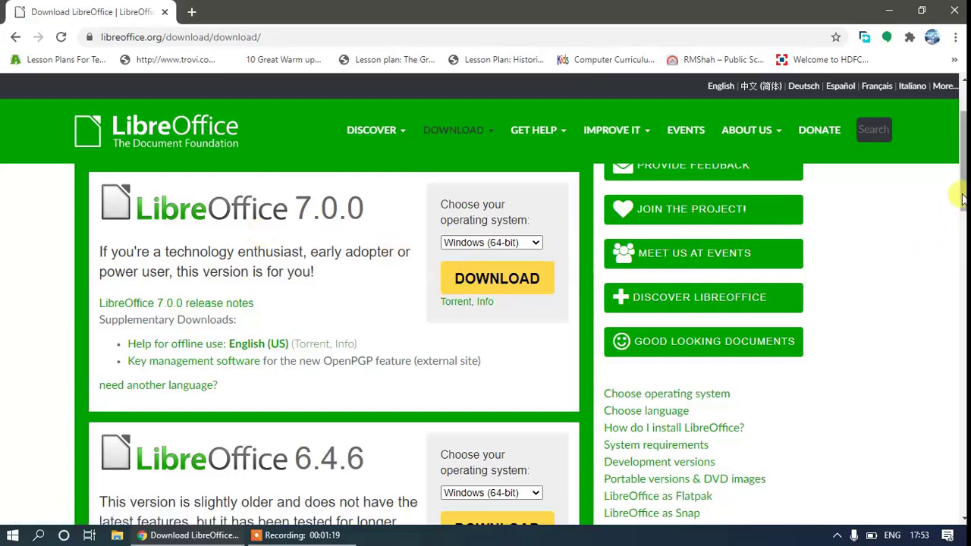
left_click_drag(961, 189, 962, 216)
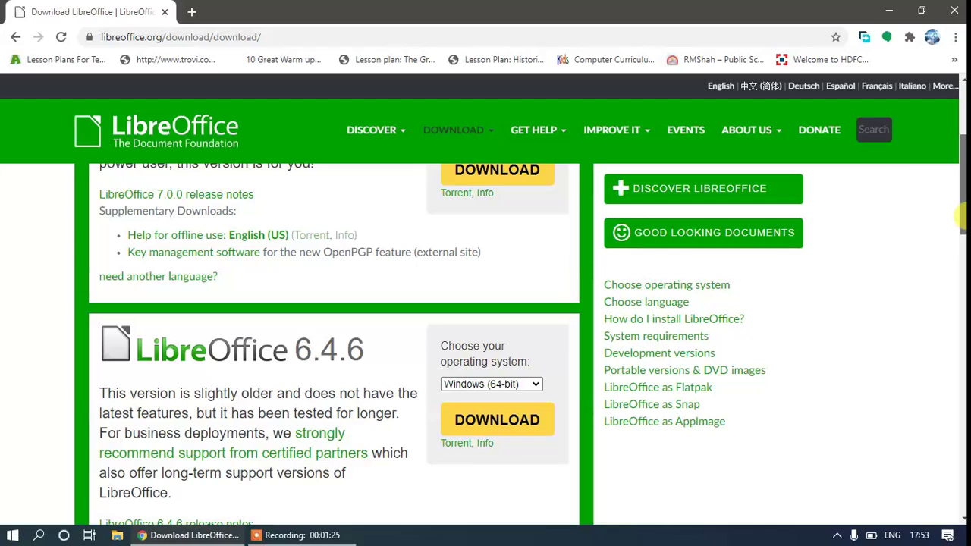
scroll(591, 220, "up", 2)
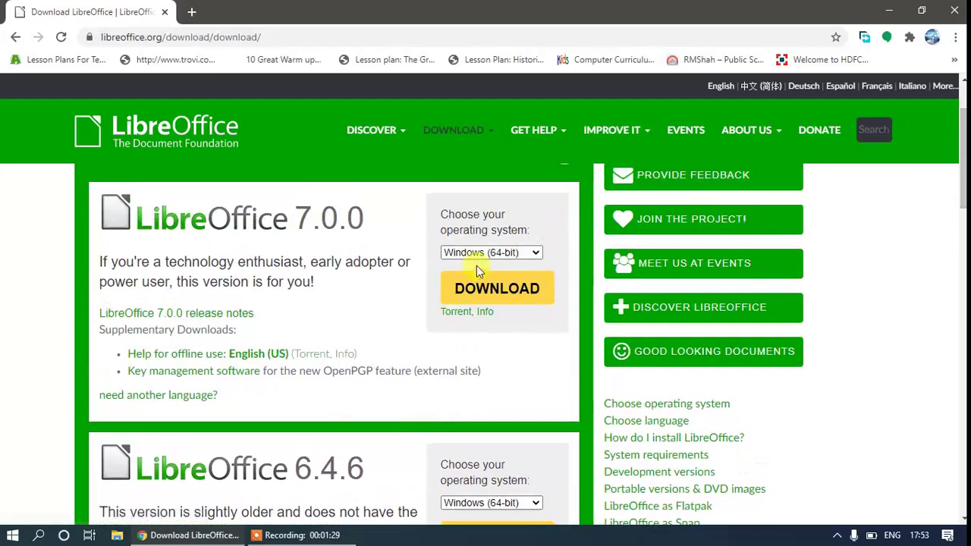
left_click(493, 252)
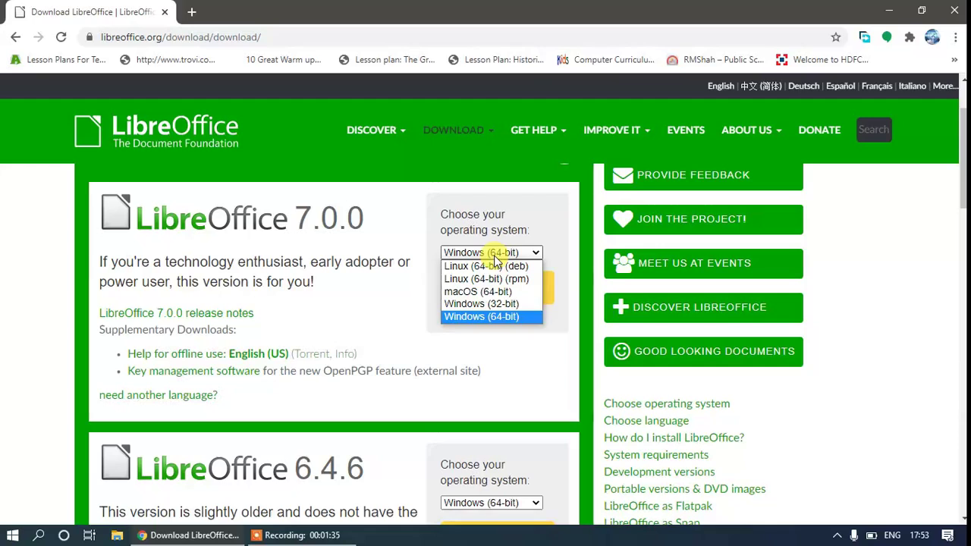
left_click_drag(962, 178, 964, 201)
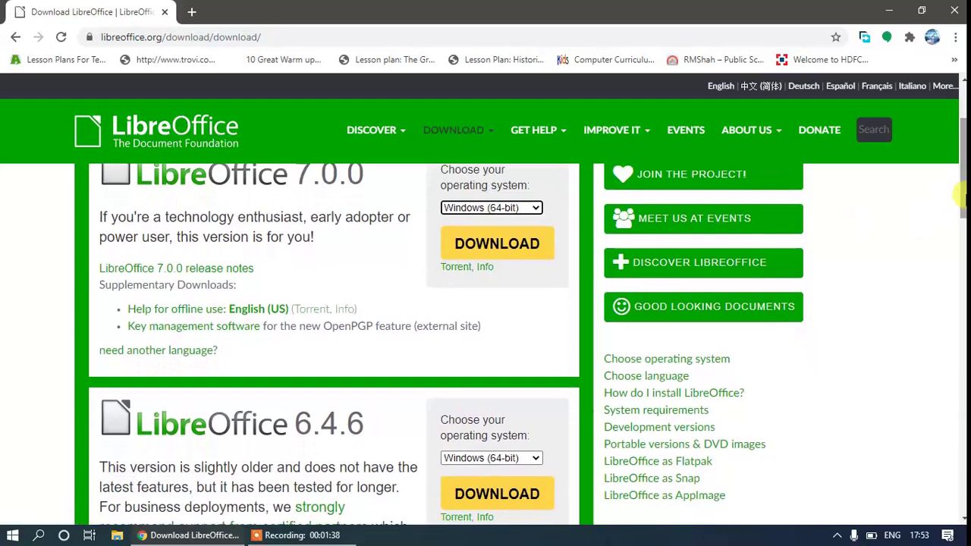
left_click(480, 208)
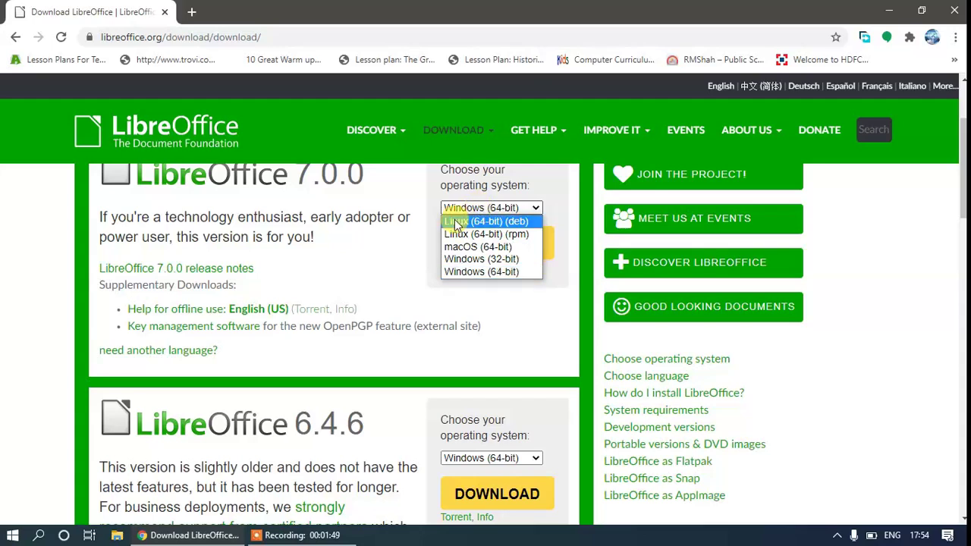
left_click(476, 271)
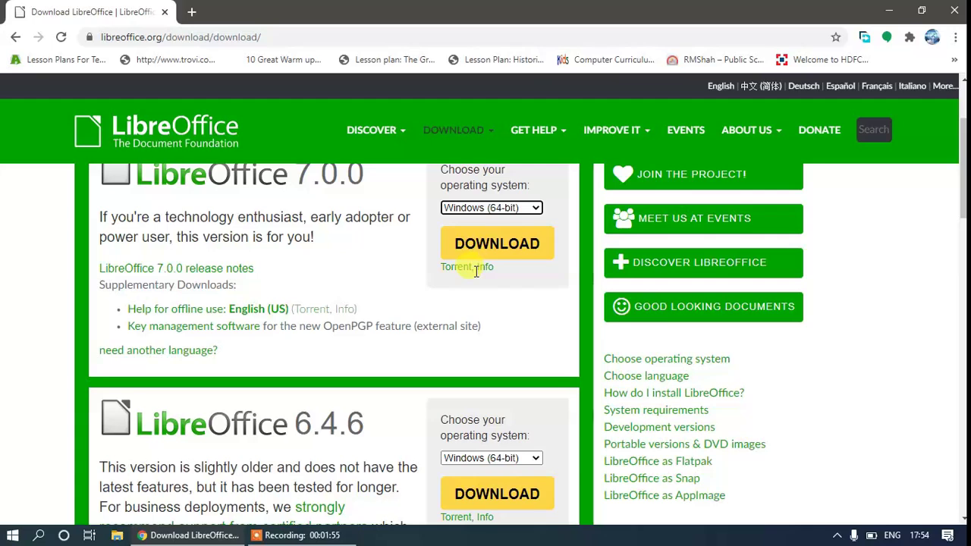
left_click(499, 247)
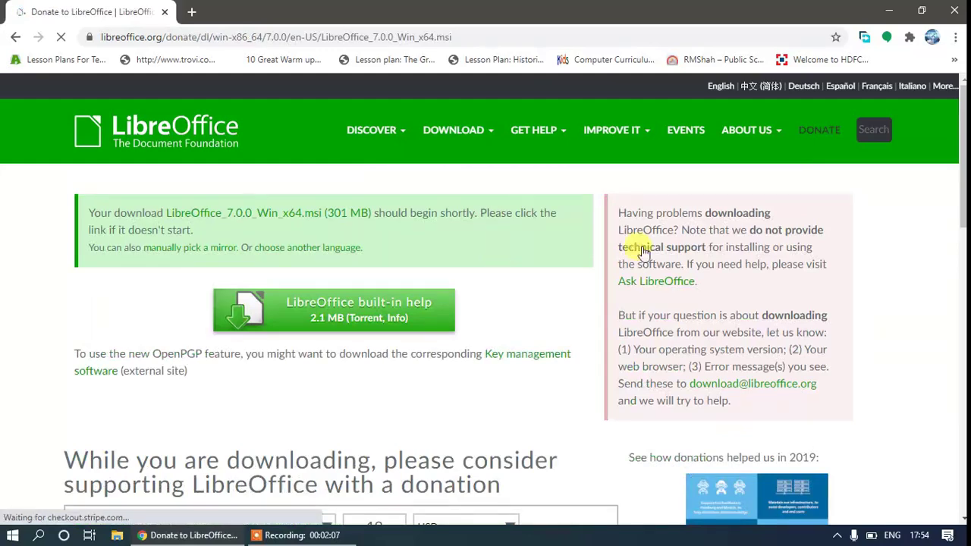
- Review the download page and the mirror list for LibreOffice_7.0.0_Win_x64.msi, and return to the download page
scroll(962, 173, "down", 2)
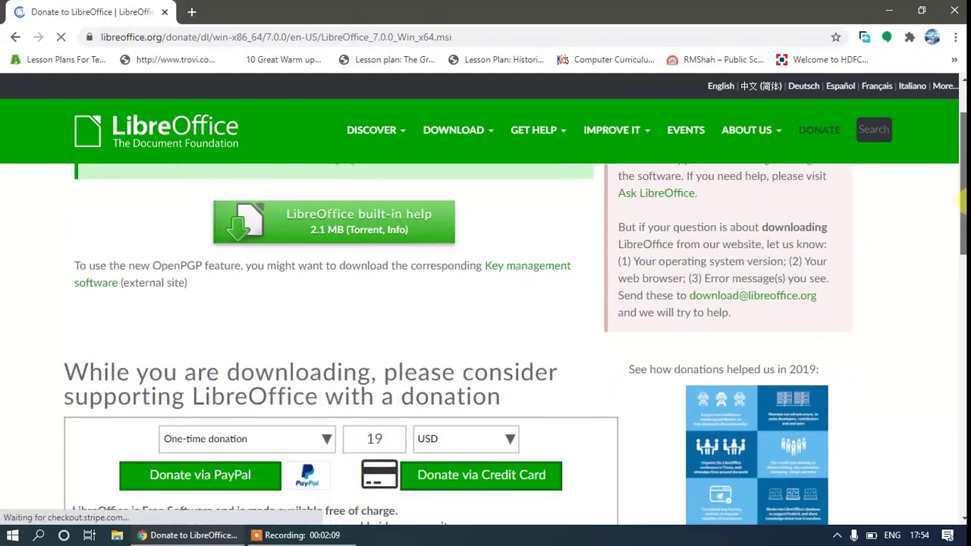
mouse_move(962, 193)
left_mouse_down()
mouse_move(963, 276)
mouse_move(962, 201)
left_mouse_up()
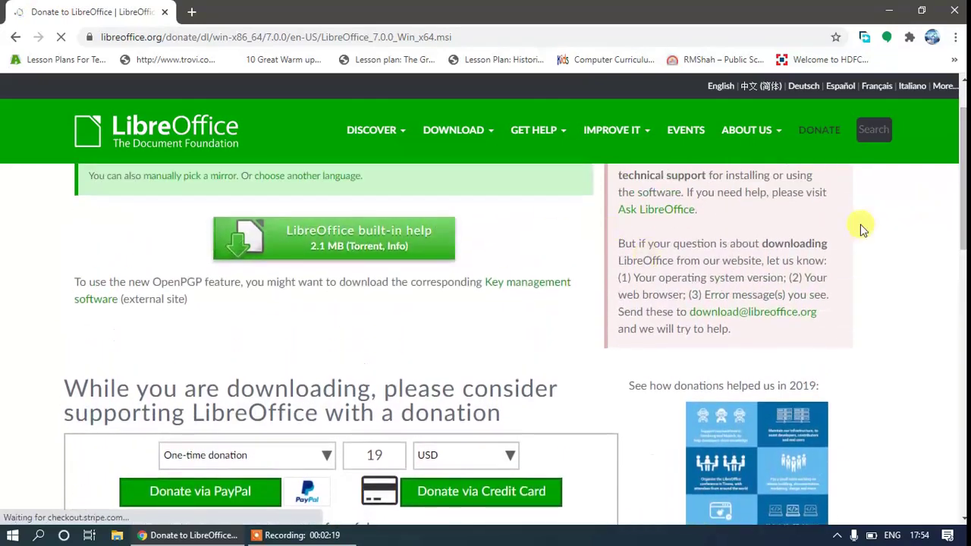
scroll(962, 195, "up", 1)
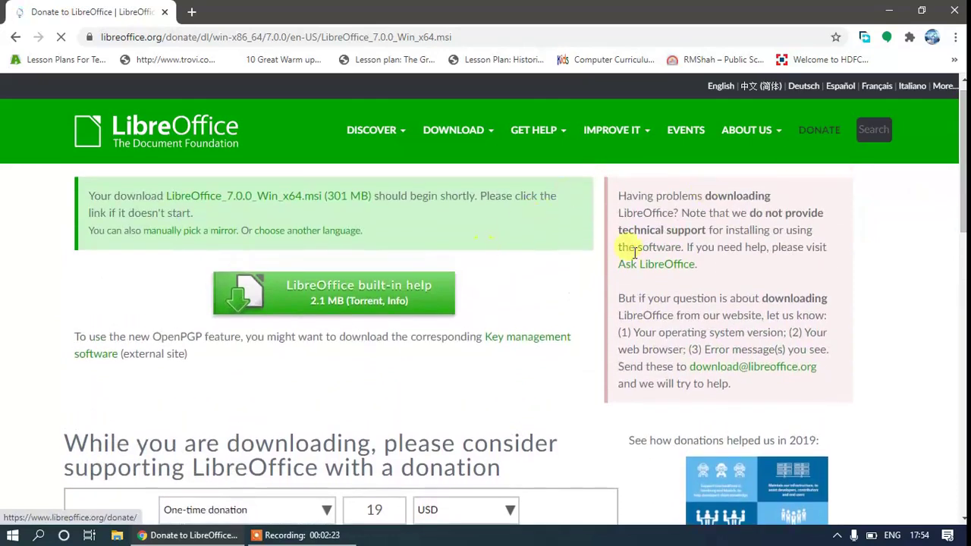
scroll(961, 176, "down", 1)
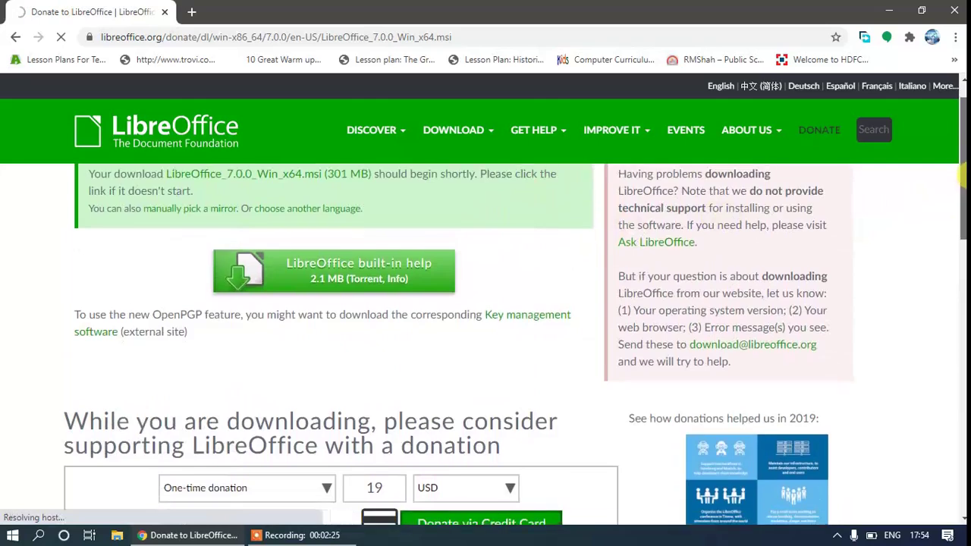
scroll(961, 170, "up", 1)
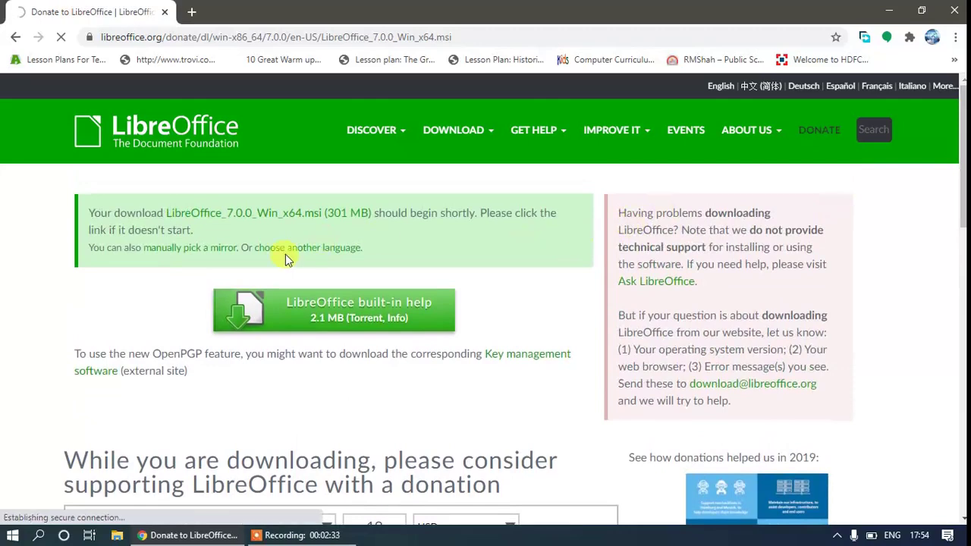
left_click(213, 251)
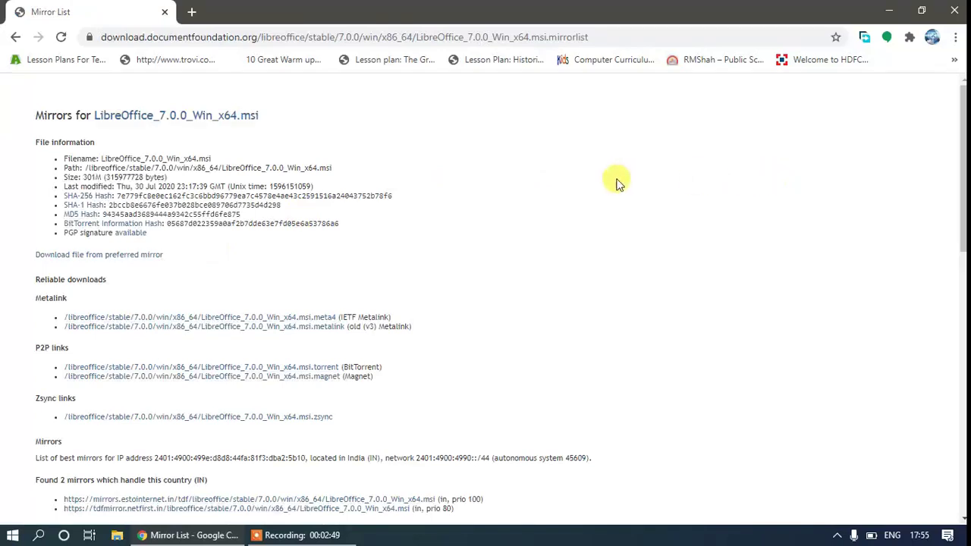
left_click(15, 37)
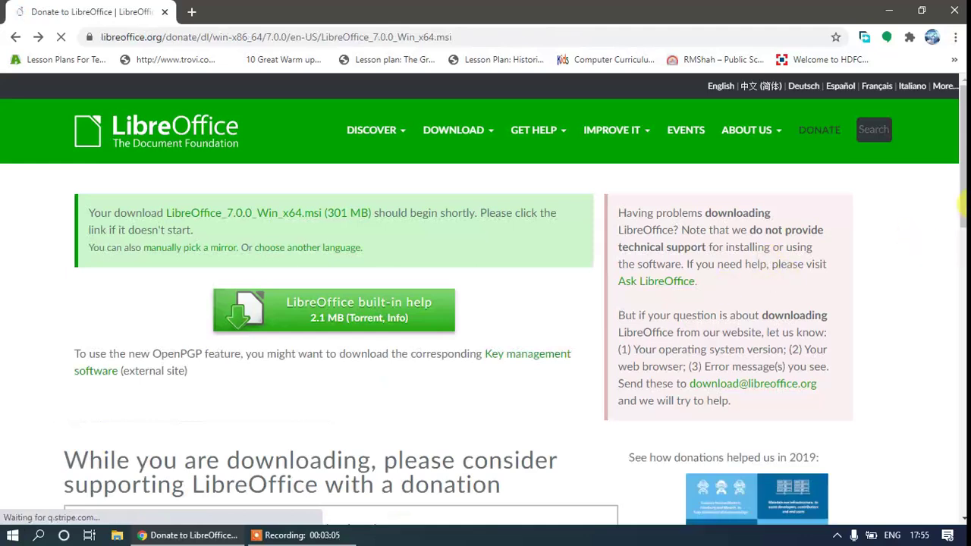
left_click_drag(962, 204, 960, 228)
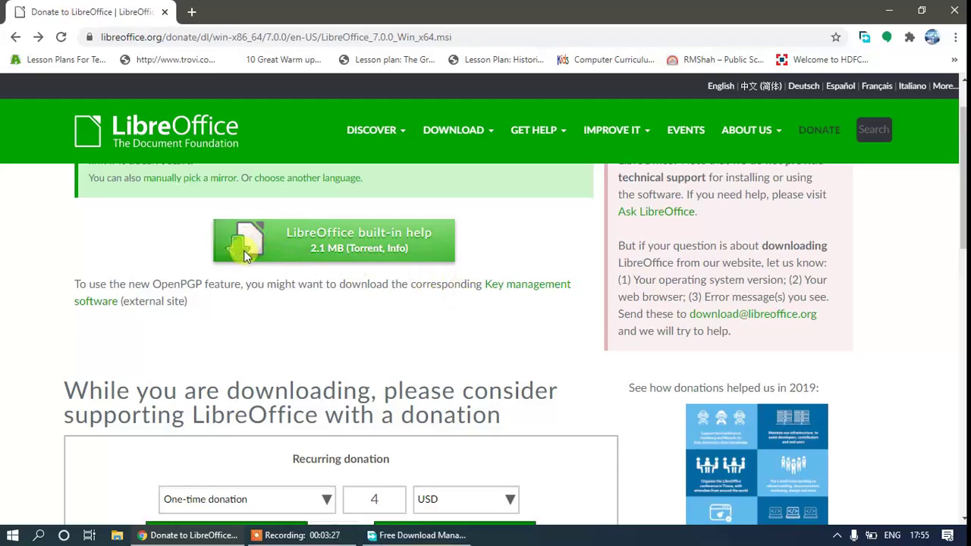
- Switch to Free Download Manager and cancel the duplicate download of LibreOffice_7.0.0_Win_x64.msi
left_click(452, 536)
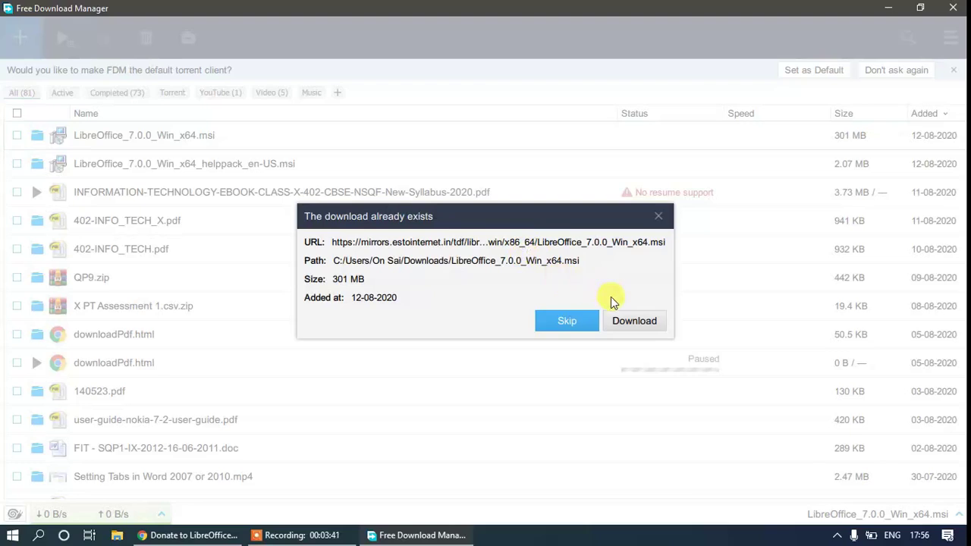
left_click(619, 321)
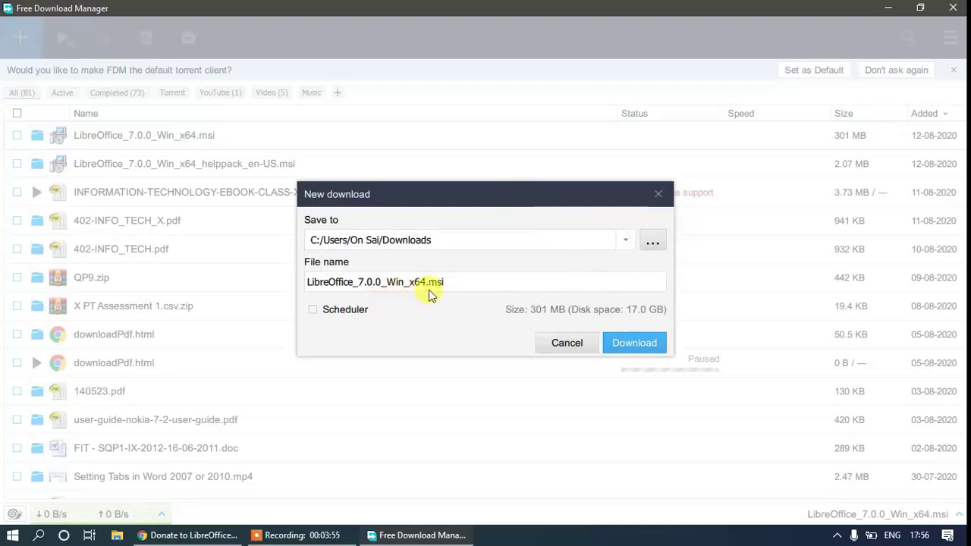
left_click(565, 345)
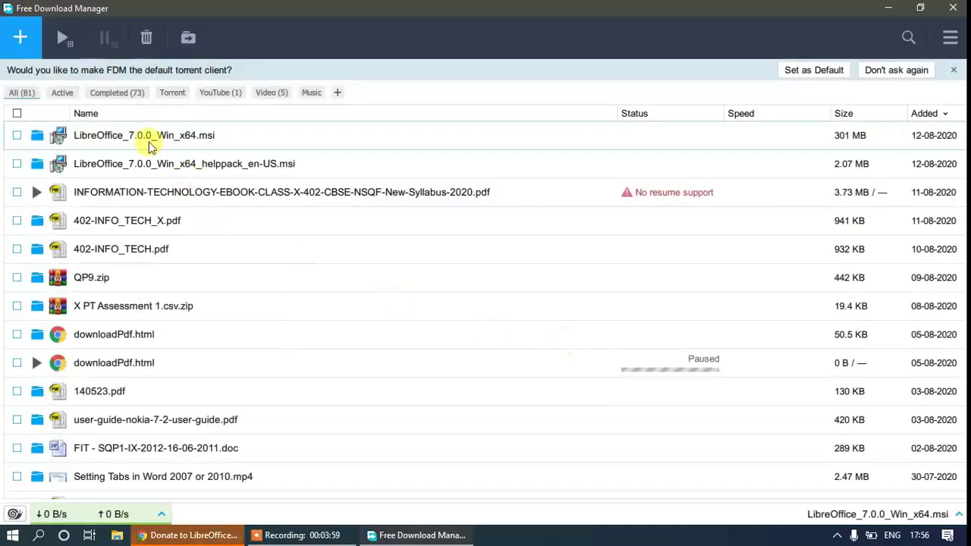
- Launch the installer from the completed LibreOffice_7.0.0_Win_x64.msi download in the list
left_click(135, 141)
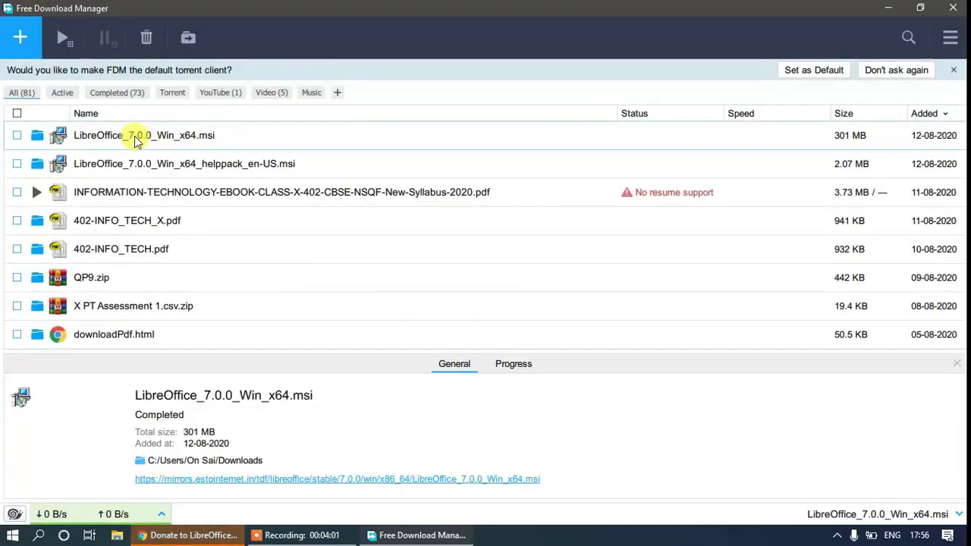
right_click(135, 141)
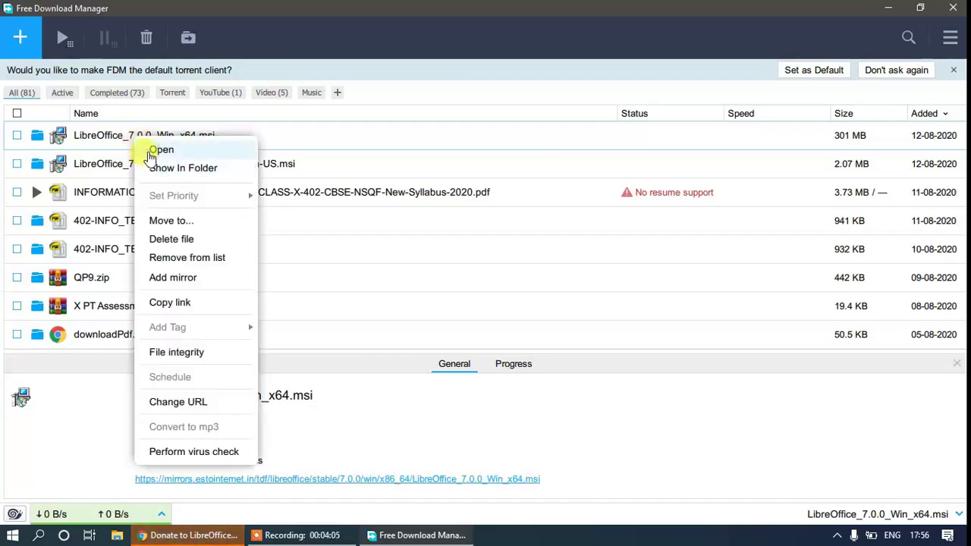
left_click(156, 151)
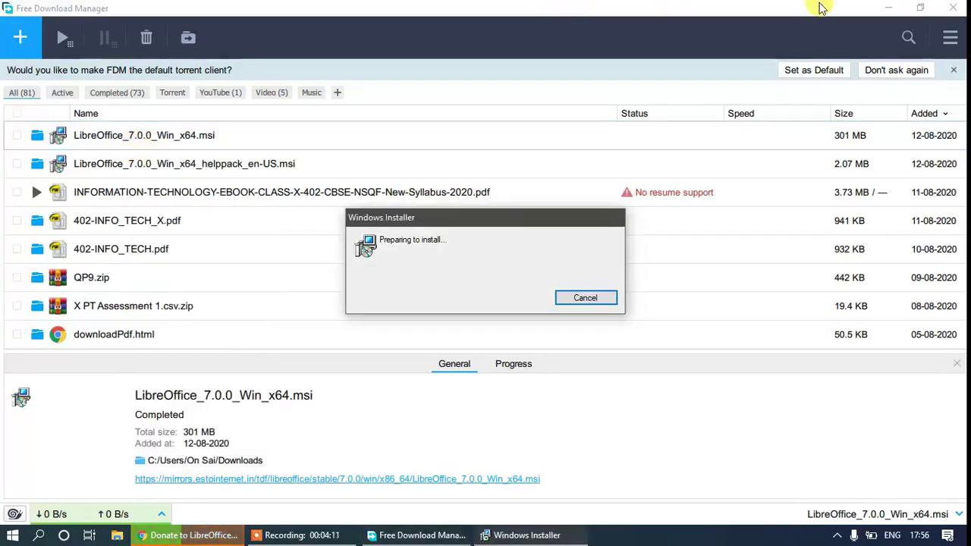
- Minimize the download manager and browser windows, and cancel saving the second copy of the installer
left_click(889, 8)
left_click(884, 11)
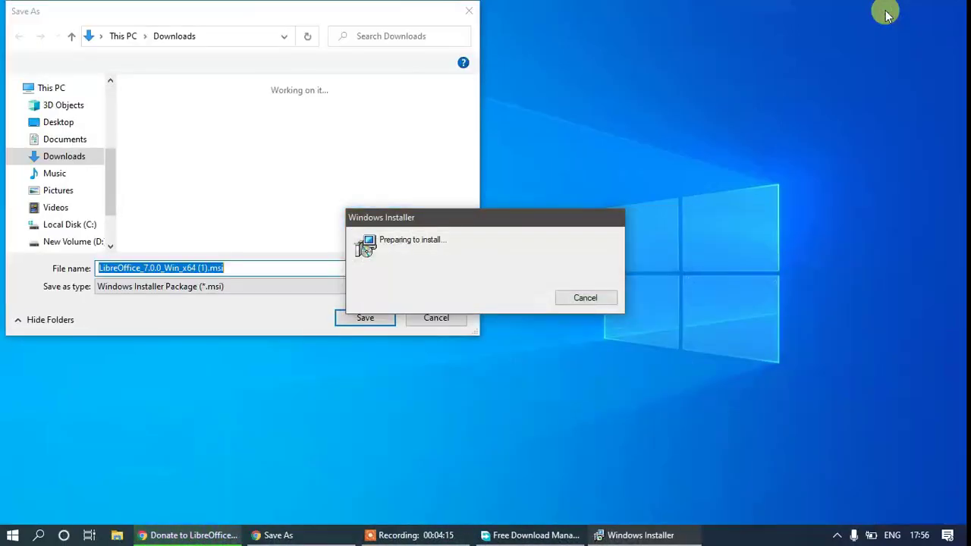
left_click(436, 318)
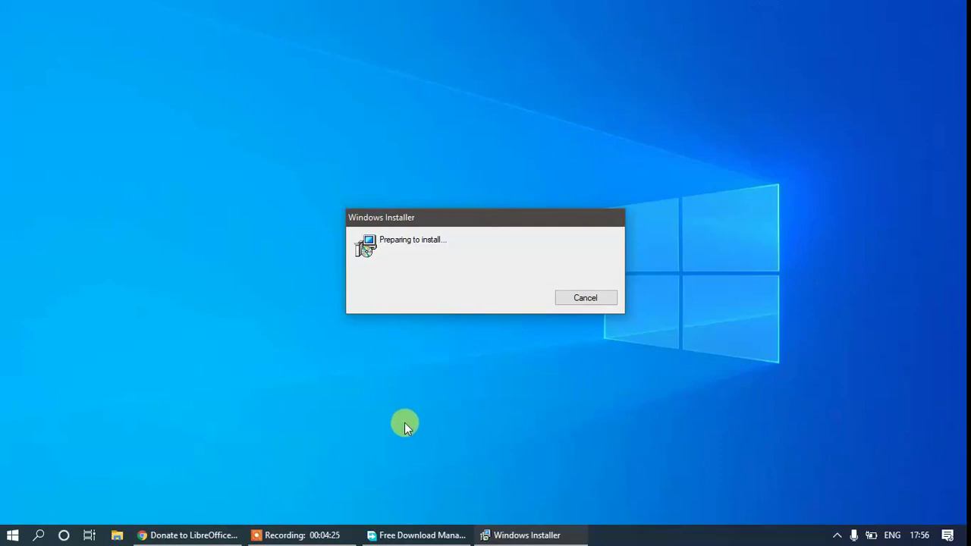
key("alt+Tab")
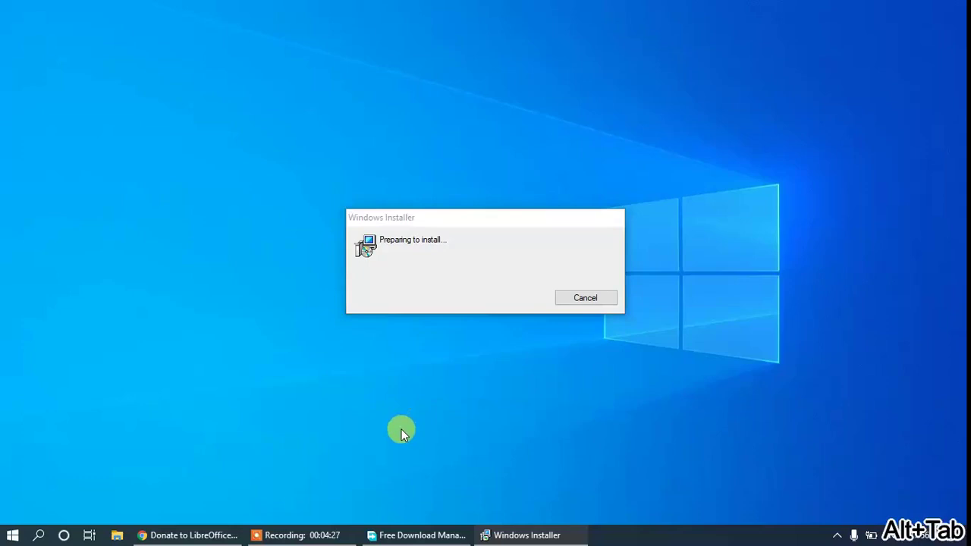
key("alt+Tab")
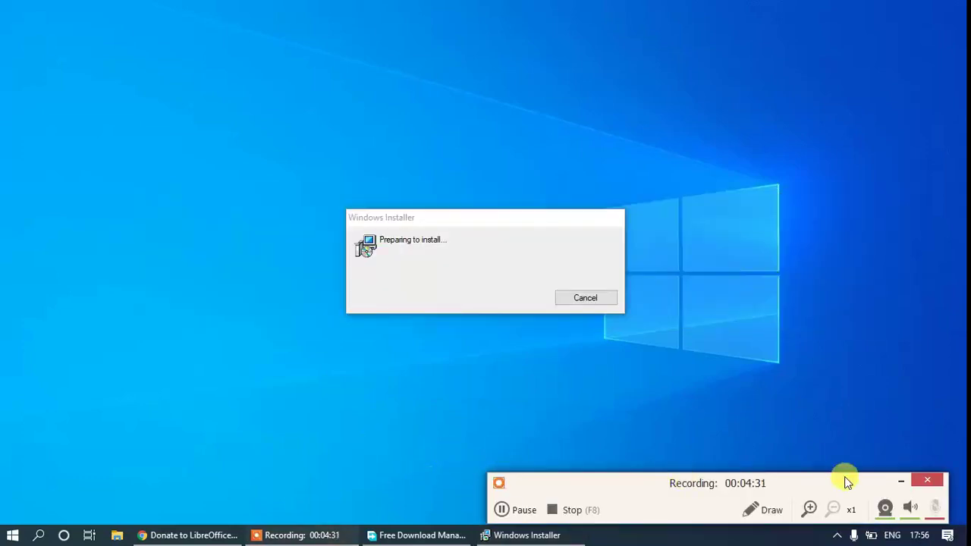
left_click(902, 479)
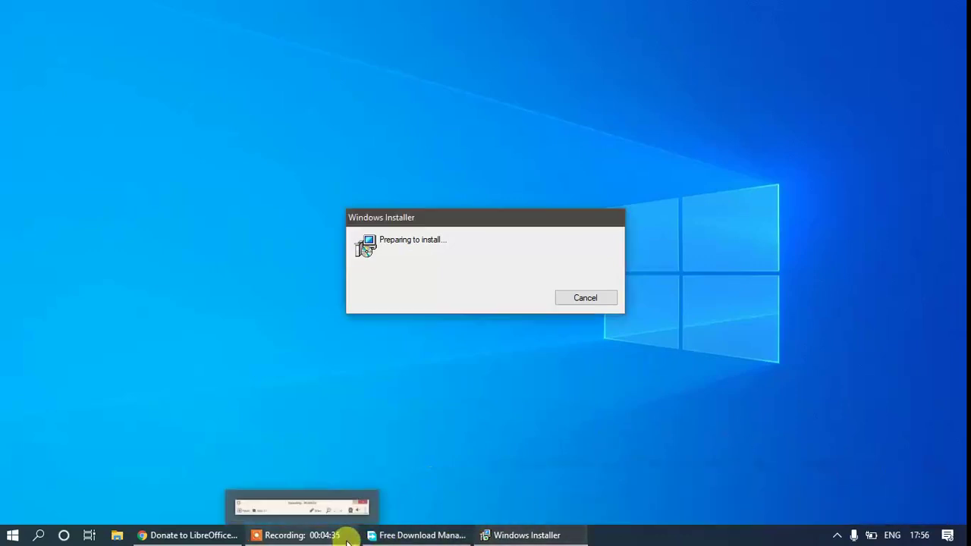
mouse_move(473, 216)
left_mouse_down()
mouse_move(479, 189)
mouse_move(472, 252)
mouse_move(474, 232)
left_mouse_up()
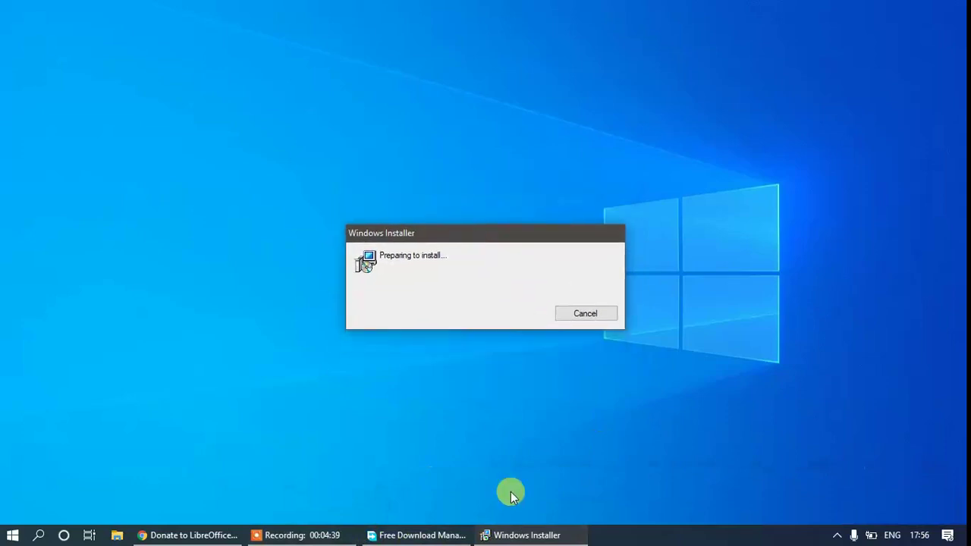
- Bring the LibreOffice 7.0.0.3 installation wizard forward and proceed to the feature selection with the Custom setup type
left_click(518, 535)
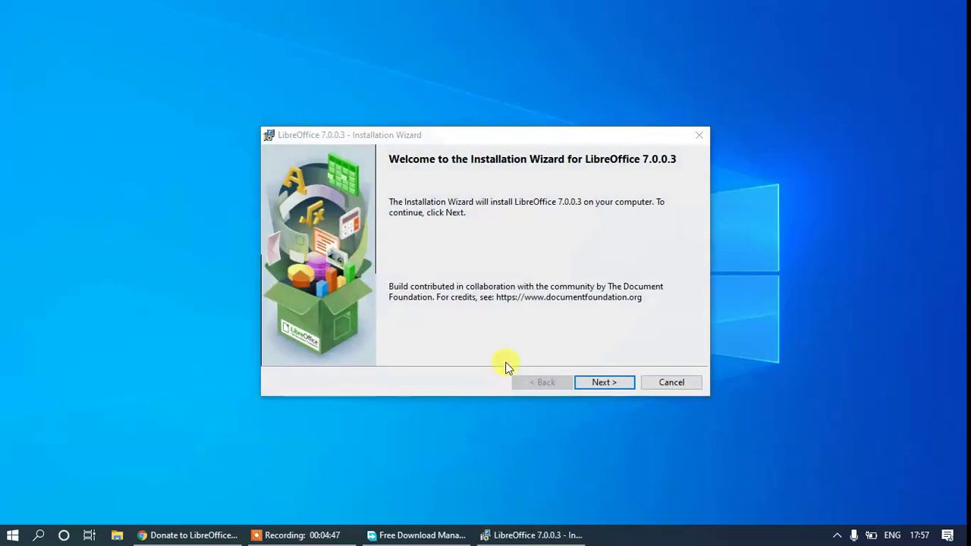
left_click(606, 384)
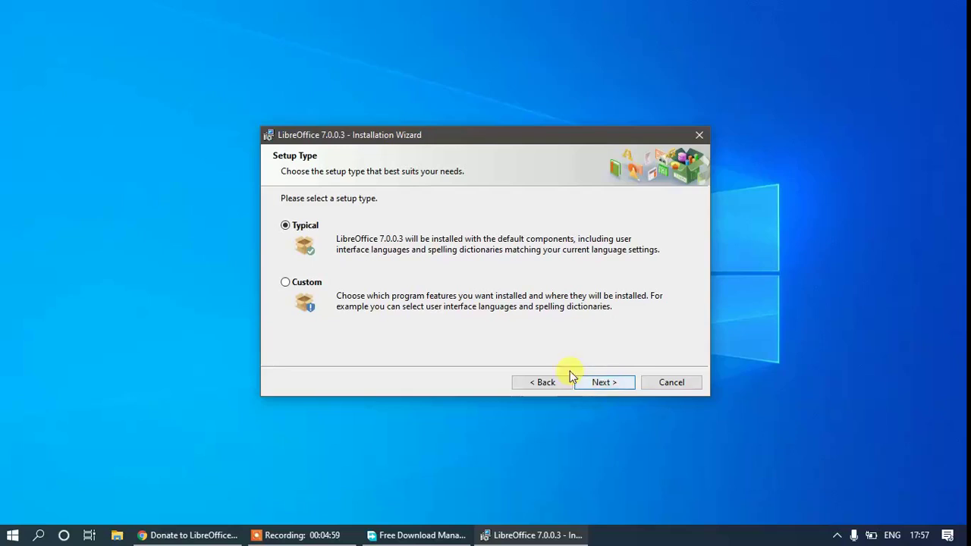
left_click(317, 288)
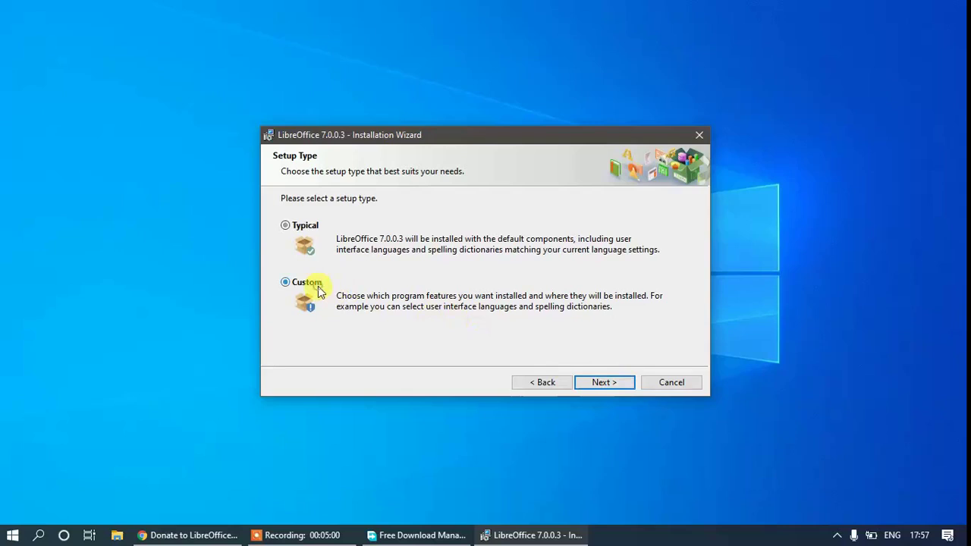
left_click(619, 383)
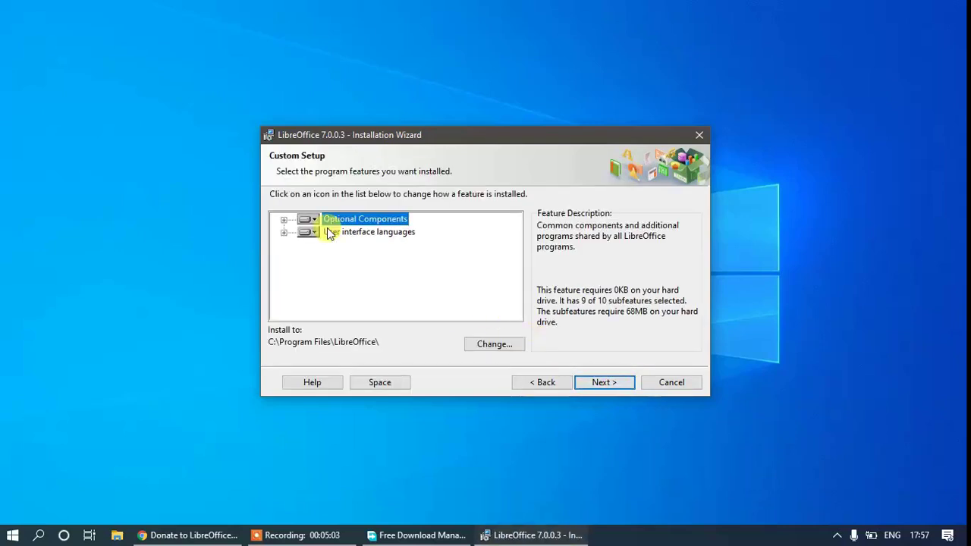
- Expand the Optional Components and User interface languages groups to review which features can be installed
left_click(284, 220)
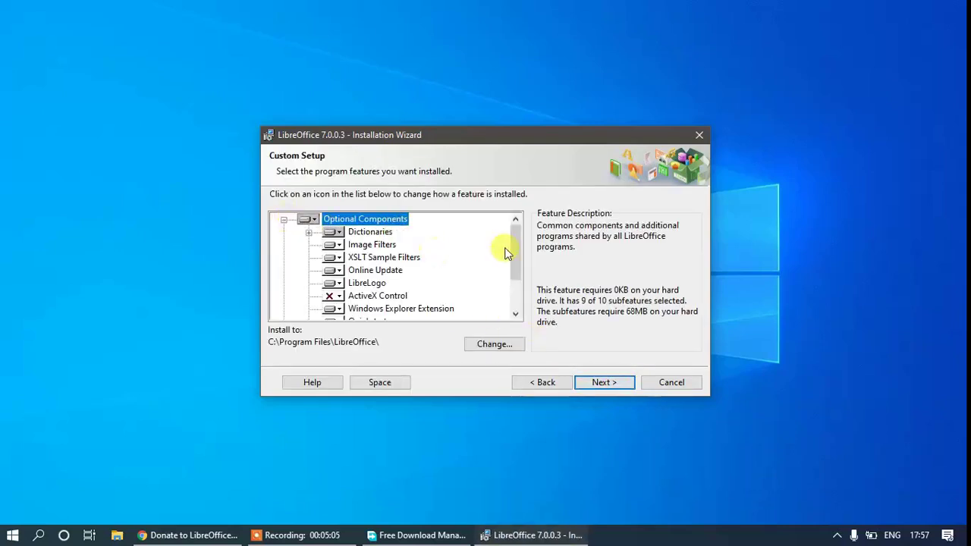
left_click_drag(512, 255, 533, 296)
left_click(282, 309)
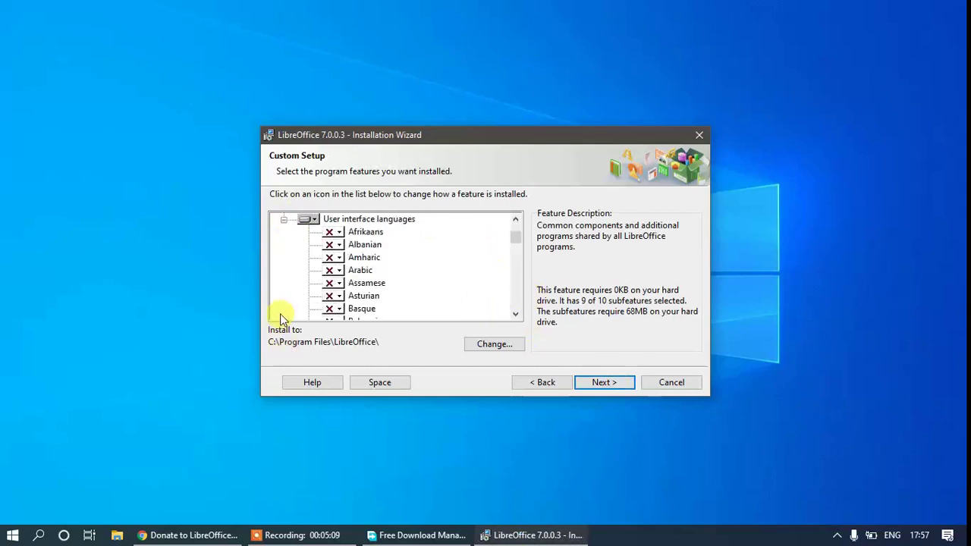
- Return to the setup type choice, select Typical instead of Custom, and proceed to the ready-to-install page
left_click(544, 383)
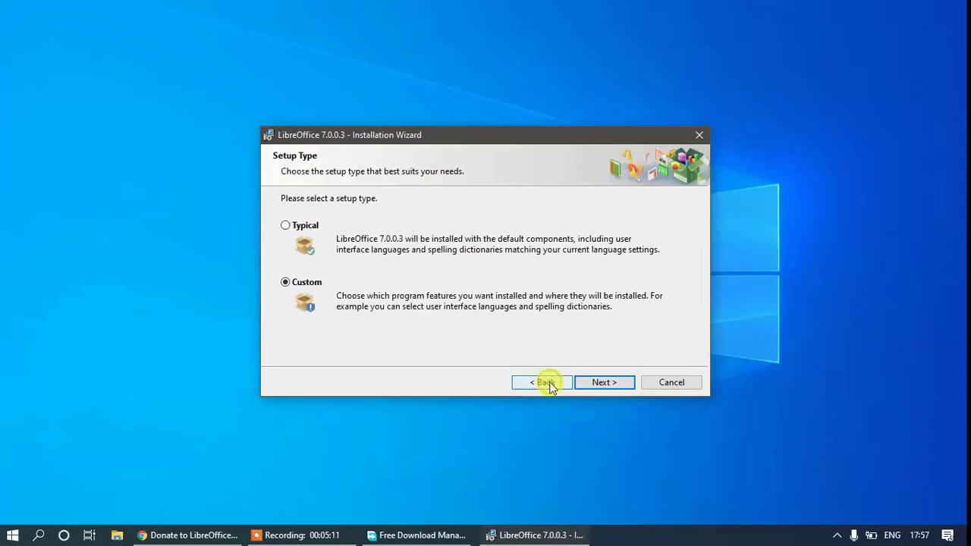
left_click(294, 225)
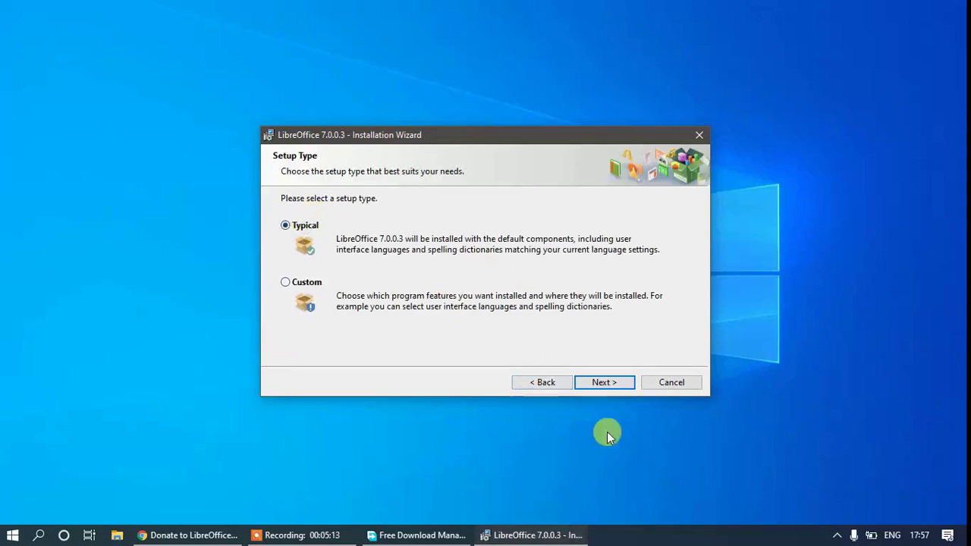
left_click(611, 382)
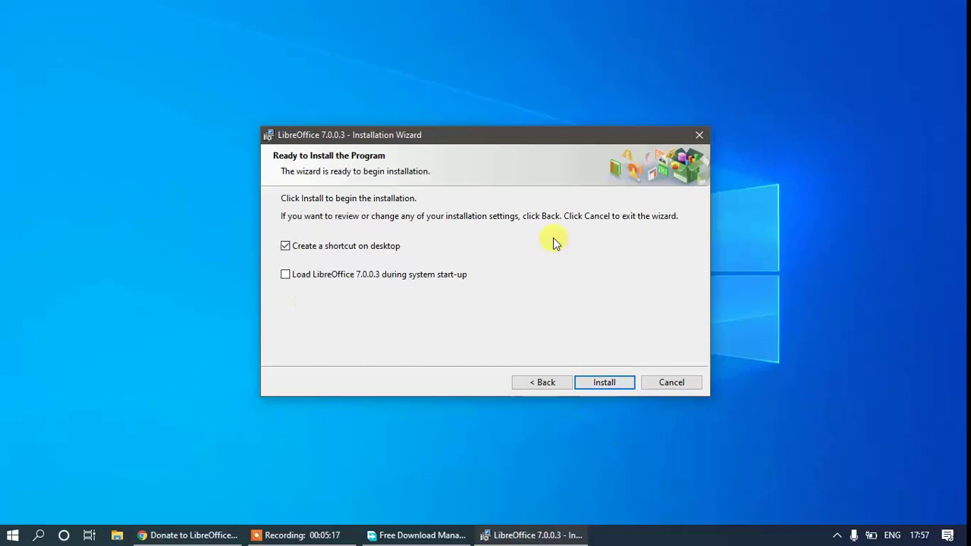
- Run the LibreOffice 7.0.0.3 installation and finish the wizard once it completes
left_click_drag(483, 138, 491, 115)
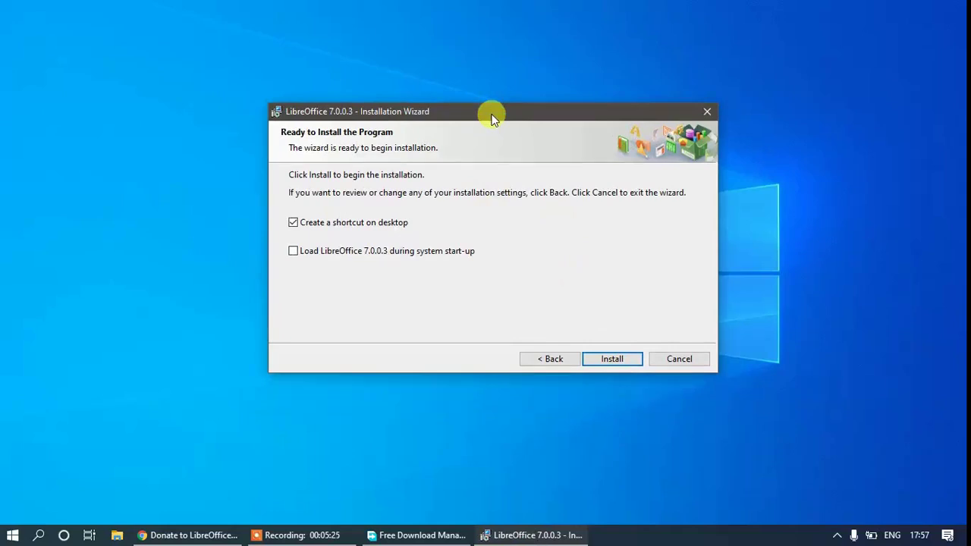
left_click(597, 361)
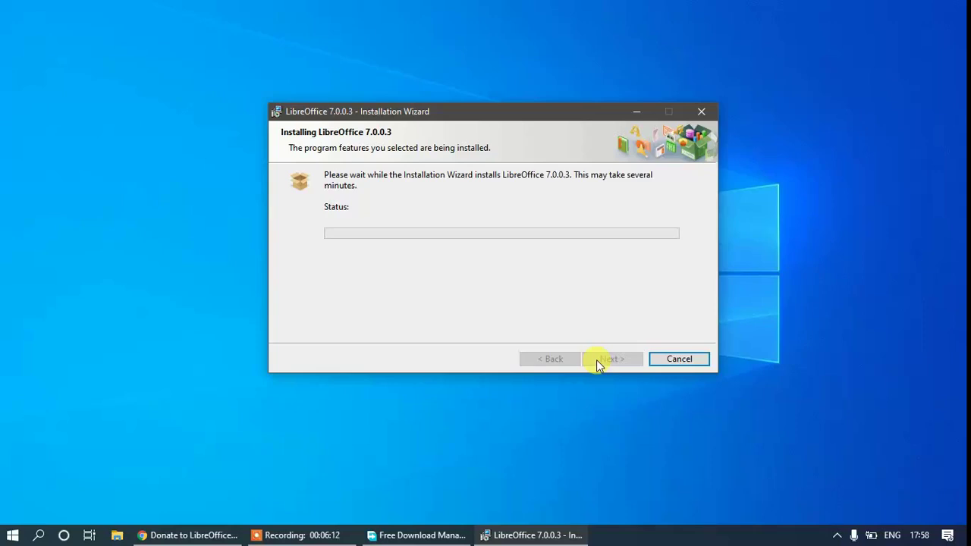
left_click(309, 537)
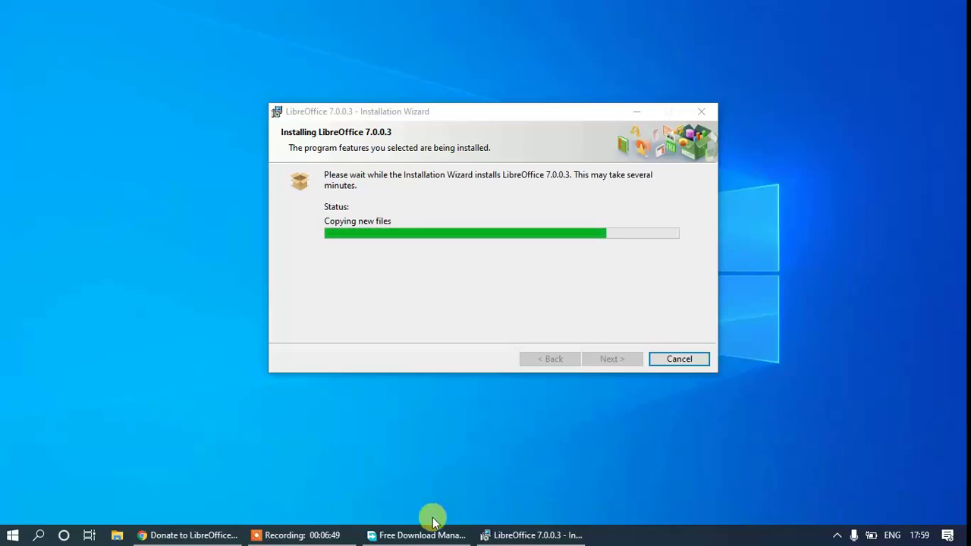
mouse_move(370, 531)
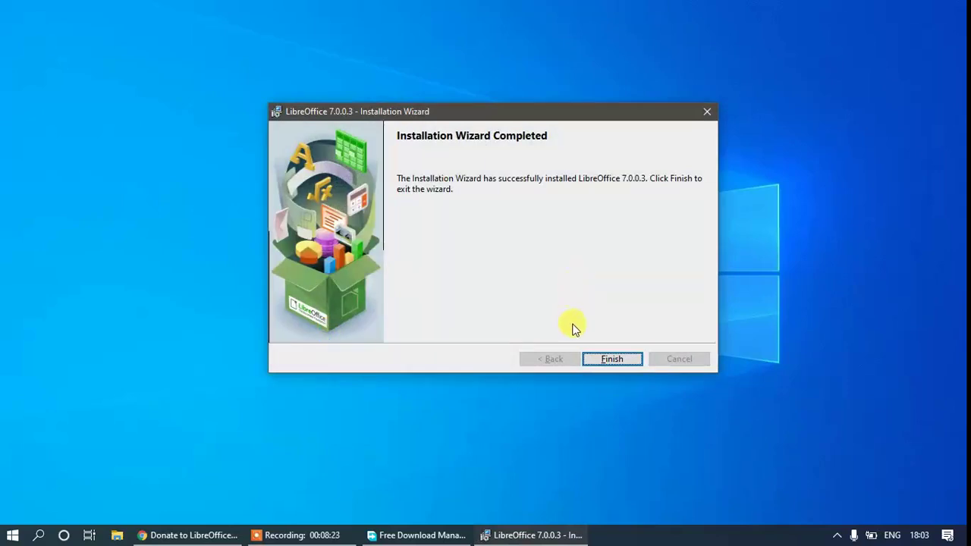
left_click(589, 358)
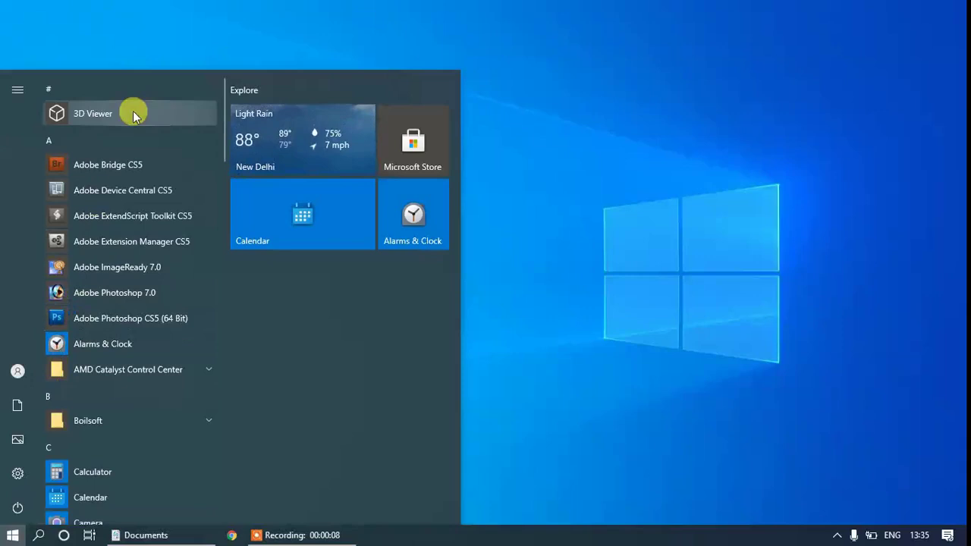
- Expand the LibreOffice 7.0 folder among the installed Windows programs and launch LibreOffice from it
scroll(218, 185, "down", 3)
scroll(218, 185, "down", 8)
left_click_drag(221, 213, 223, 265)
left_click(206, 396)
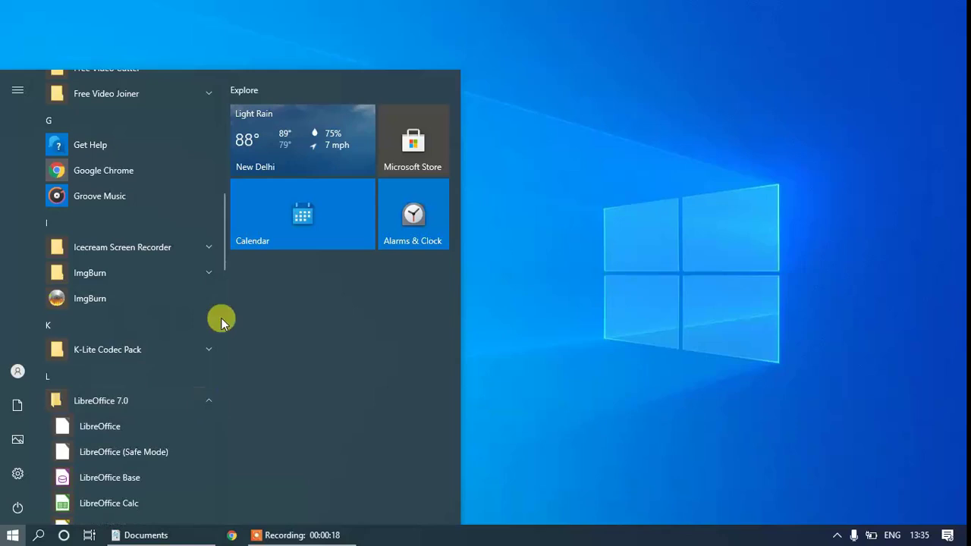
left_click_drag(222, 259, 228, 299)
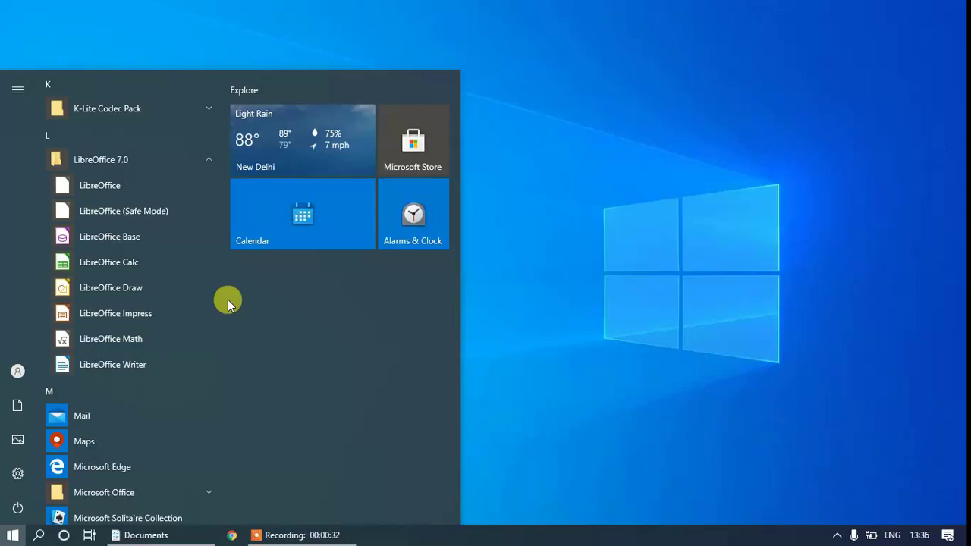
left_click(139, 195)
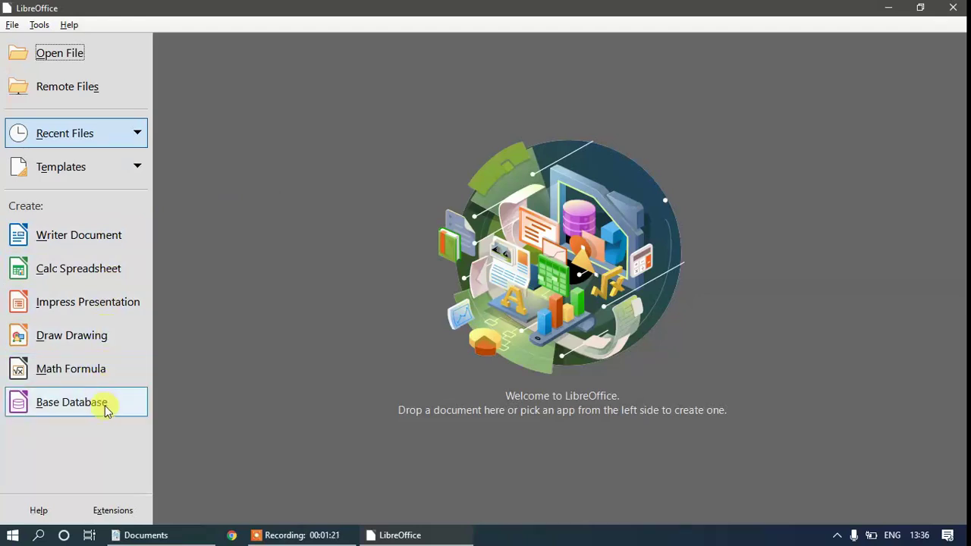
- Examine the template categories and the kinds of new documents that LibreOffice offers
left_click(136, 172)
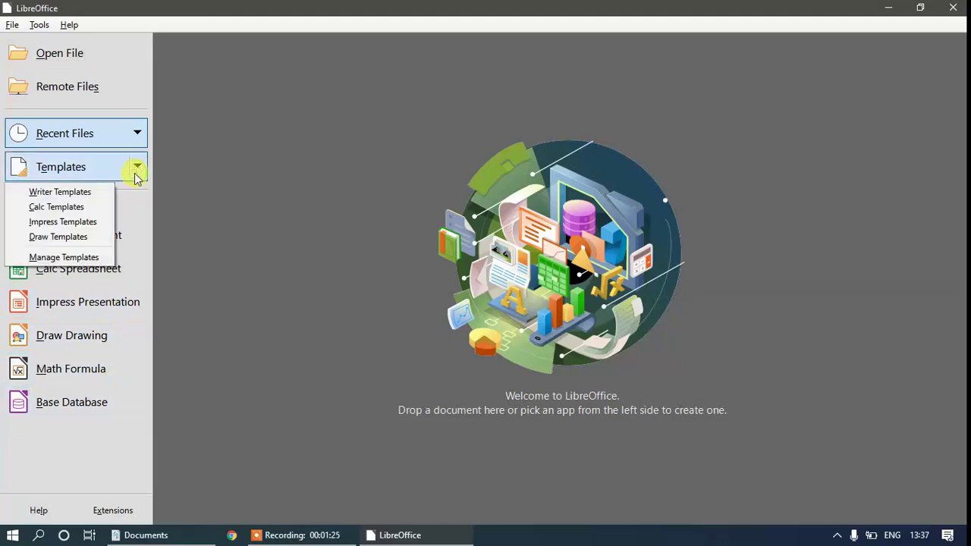
left_click(136, 143)
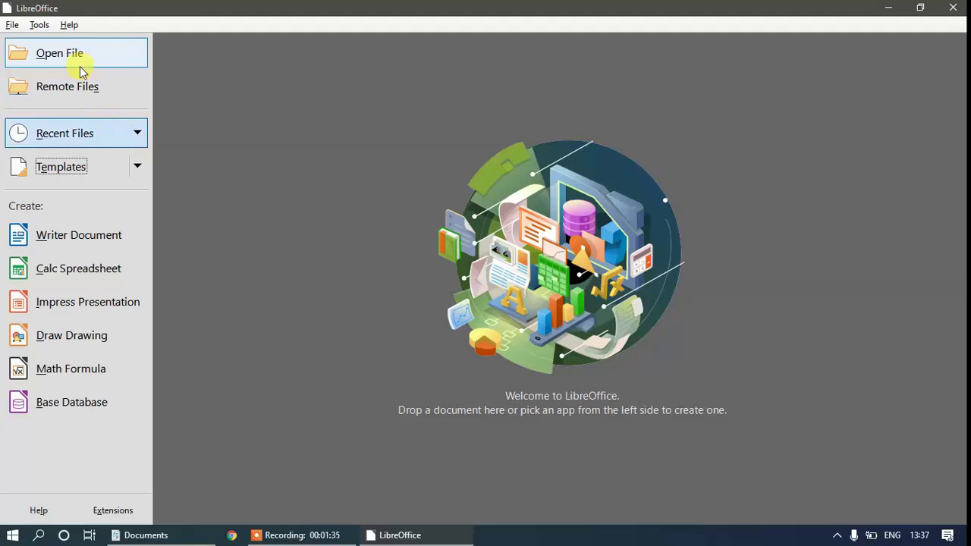
left_click(12, 26)
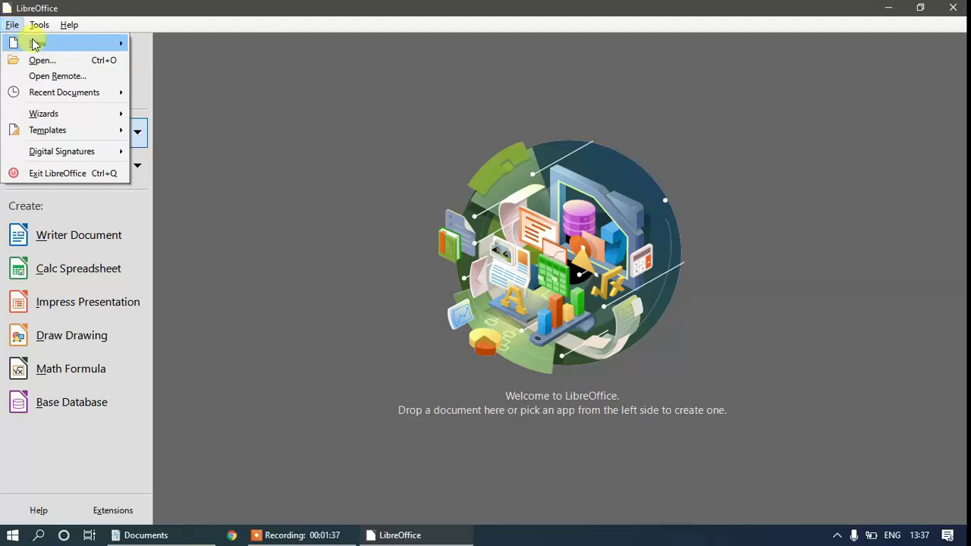
mouse_move(35, 45)
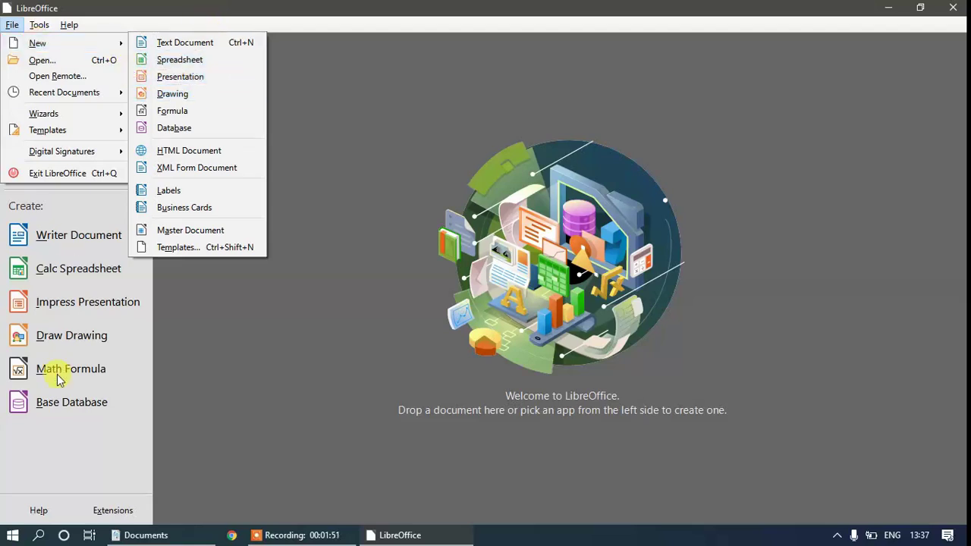
left_click(53, 475)
- Create a Writer document containing the text "ggggg" and choose the font Linux Libertine Display G
left_click(95, 251)
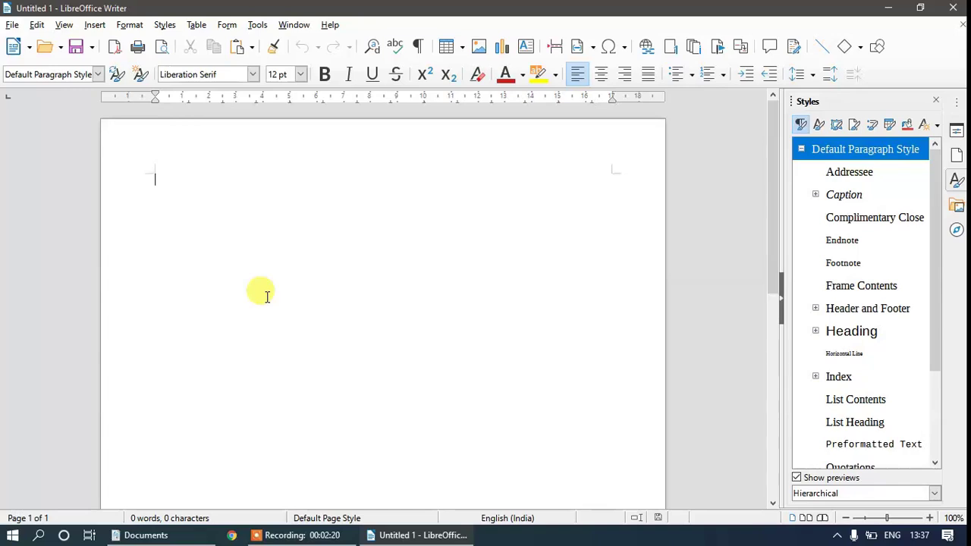
type("ggggg")
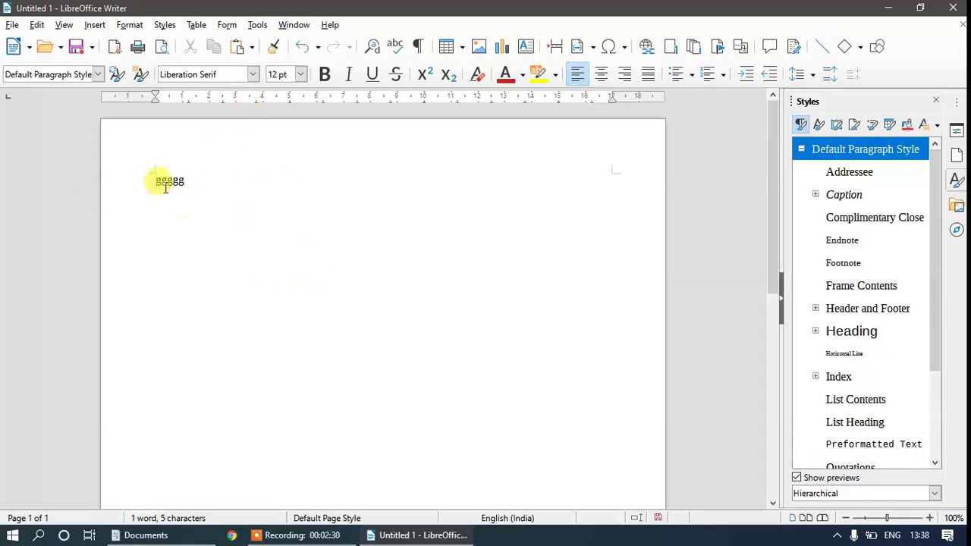
left_click(248, 73)
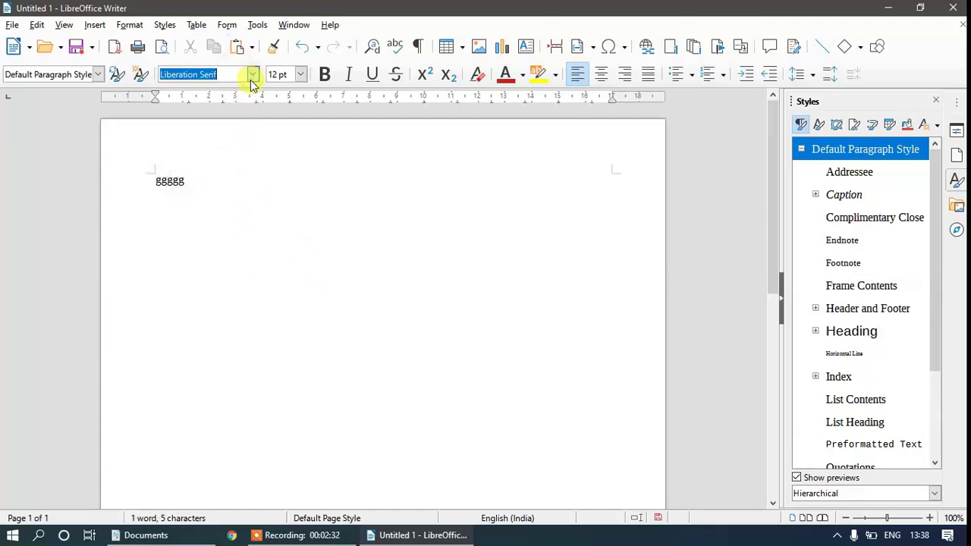
left_click(252, 78)
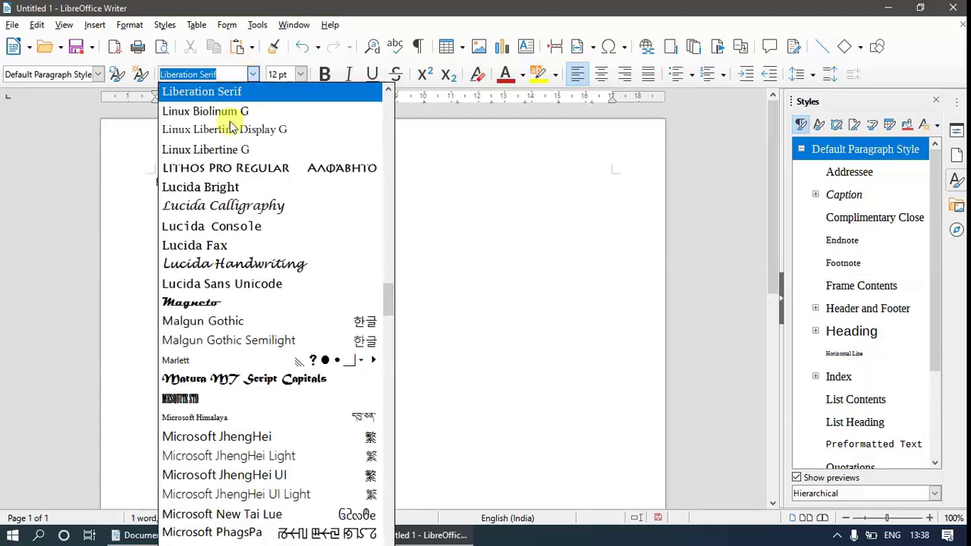
left_click(227, 128)
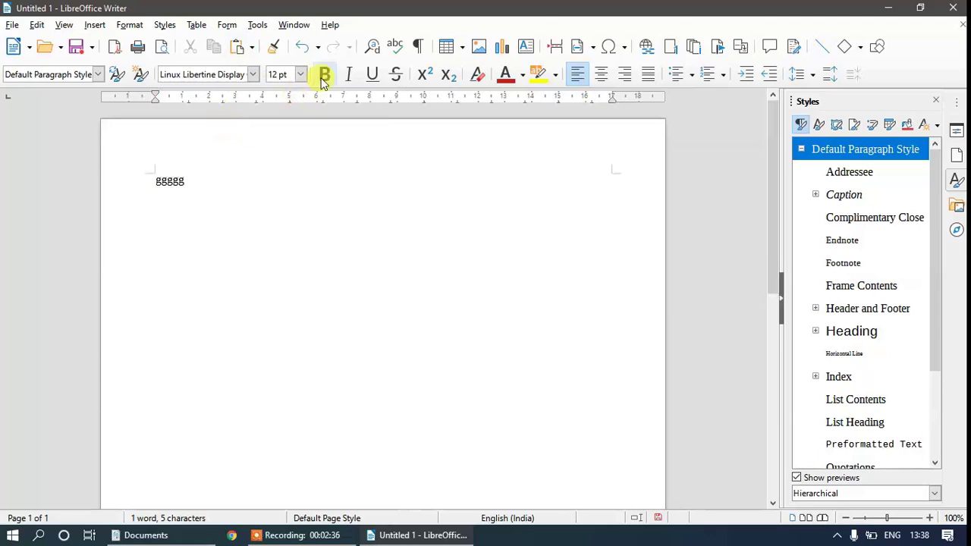
- Make the word "ggggg" bold and underlined
double_click(173, 180)
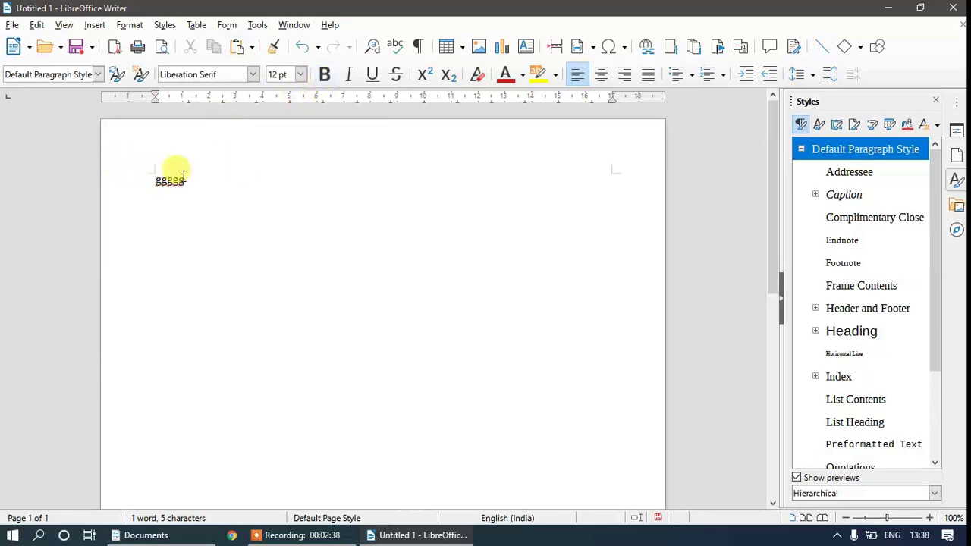
left_click(325, 74)
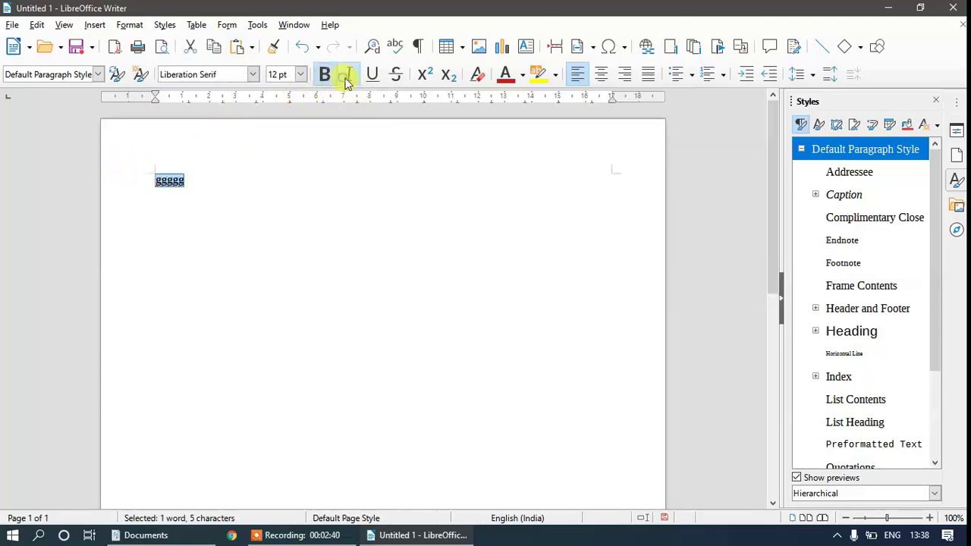
left_click(365, 81)
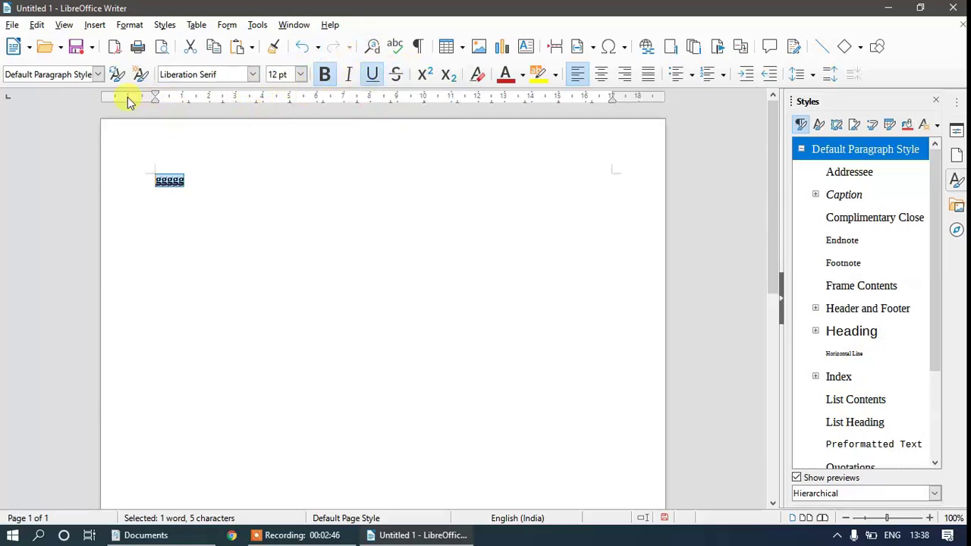
- Review the export options and the file types available for exporting the document, and cancel the export
left_click(12, 26)
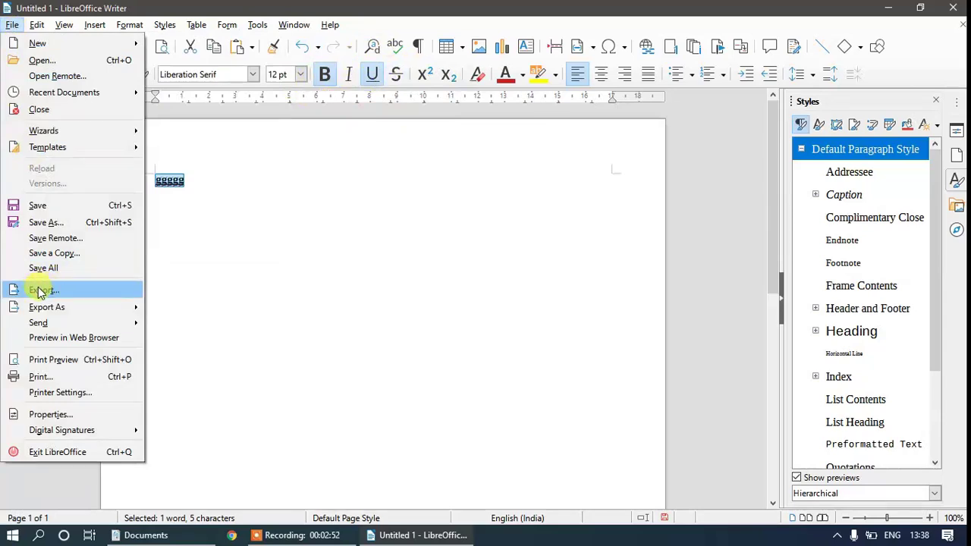
mouse_move(48, 313)
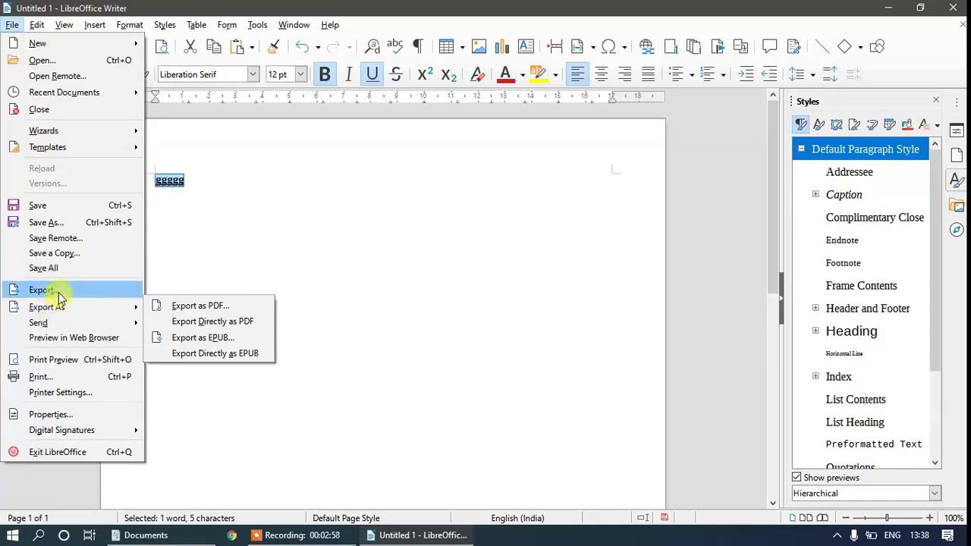
left_click(56, 290)
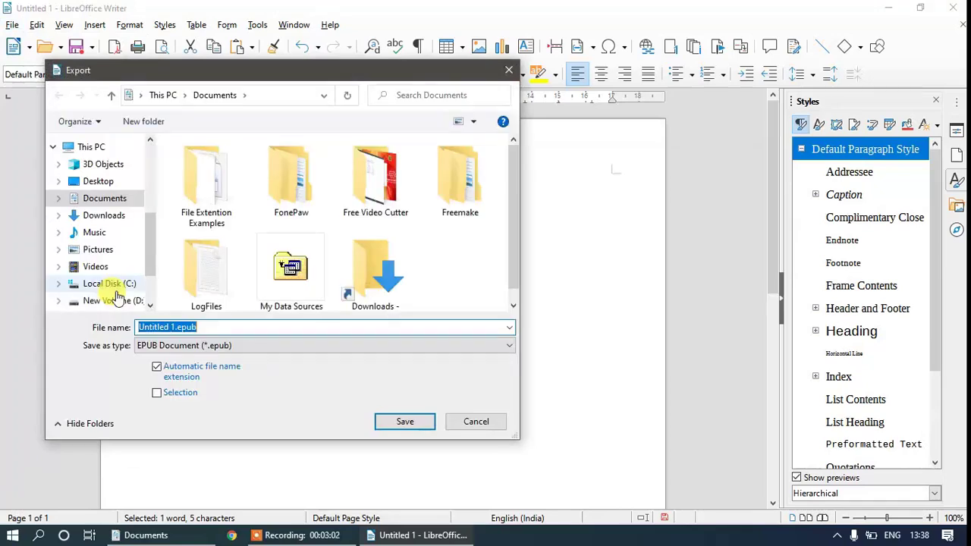
left_click(313, 349)
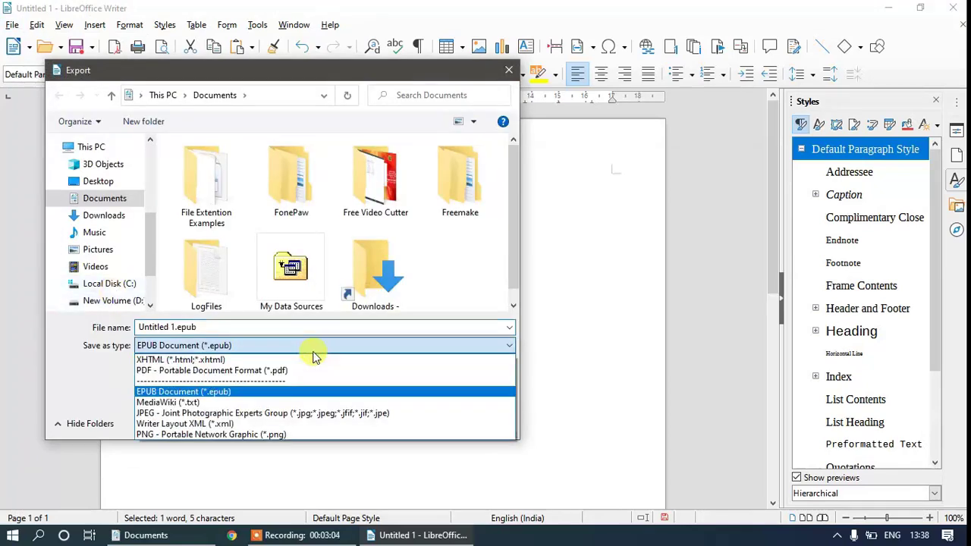
left_click(314, 350)
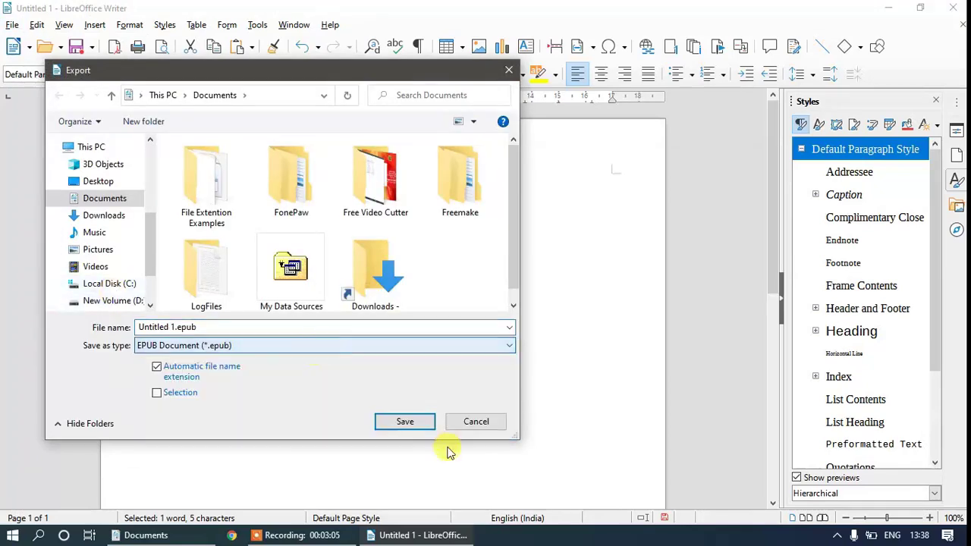
left_click(476, 421)
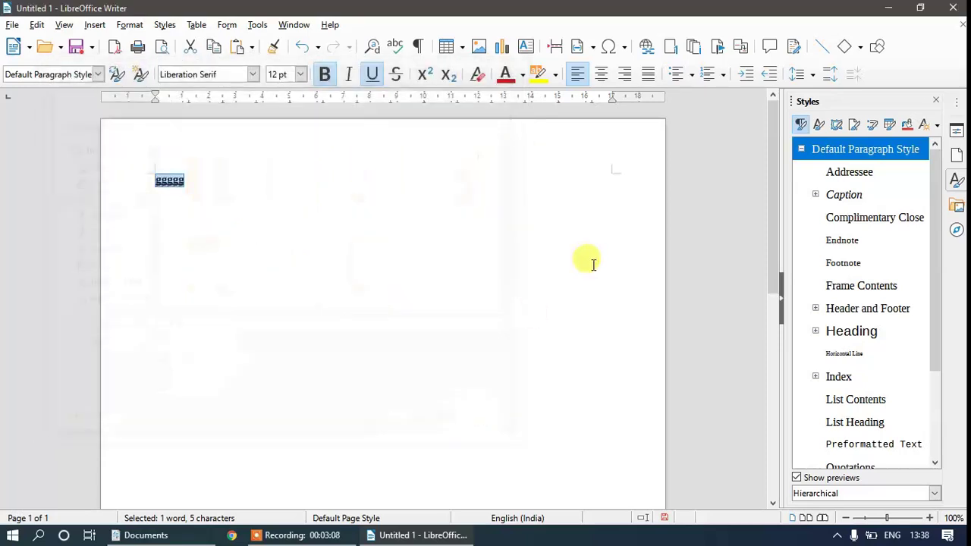
- Close the Writer document without saving its changes
left_click(962, 29)
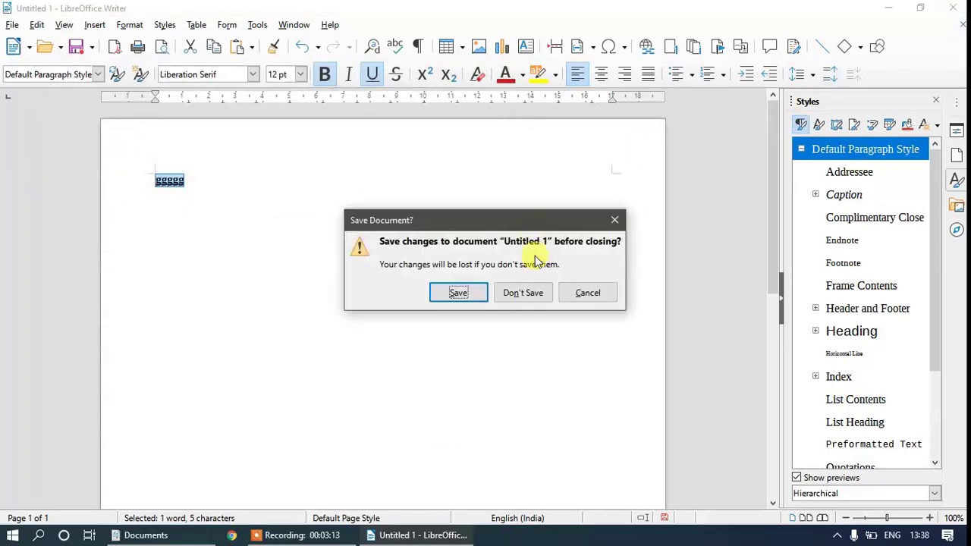
left_click(521, 292)
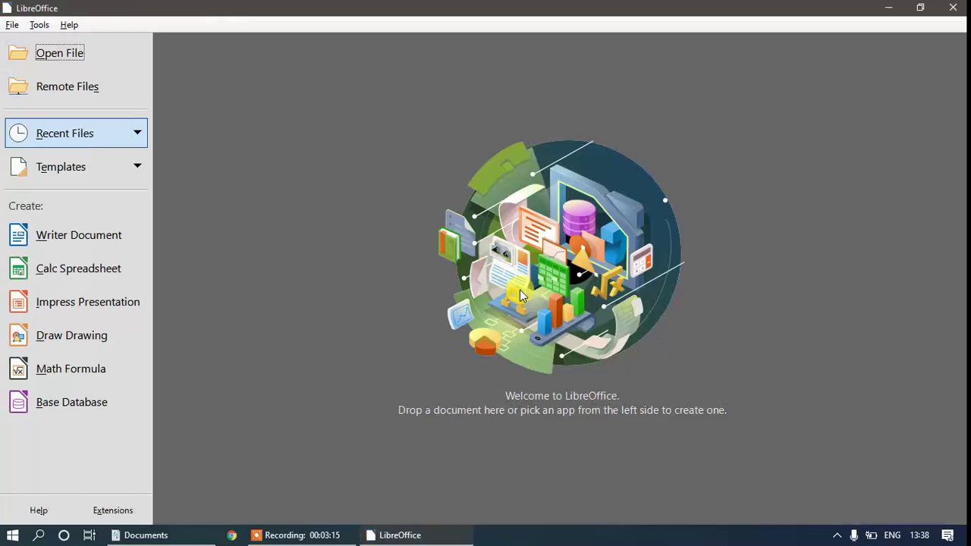
- Create a Calc spreadsheet, try selecting several cells ending with E5, and close the spreadsheet
left_click(103, 279)
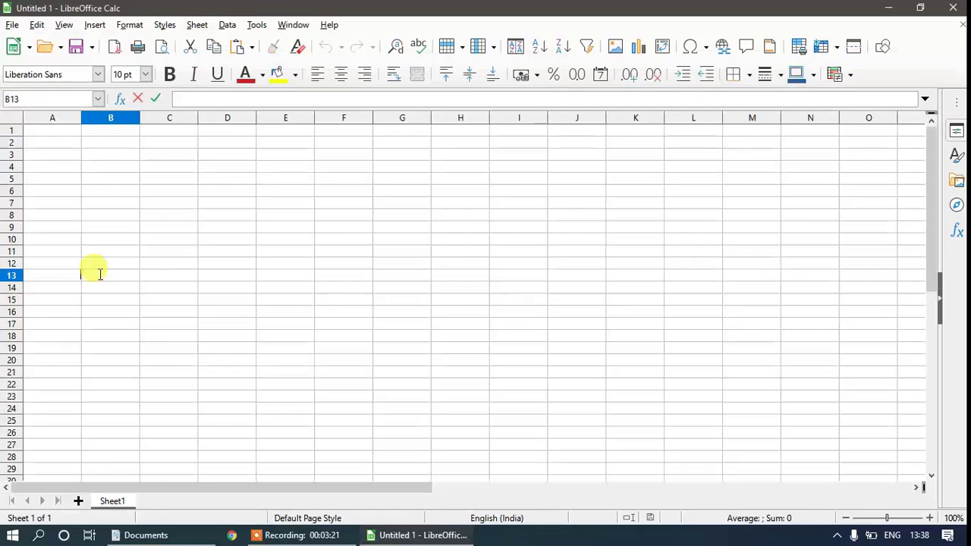
left_click(154, 192)
left_click(224, 194)
left_click(304, 181)
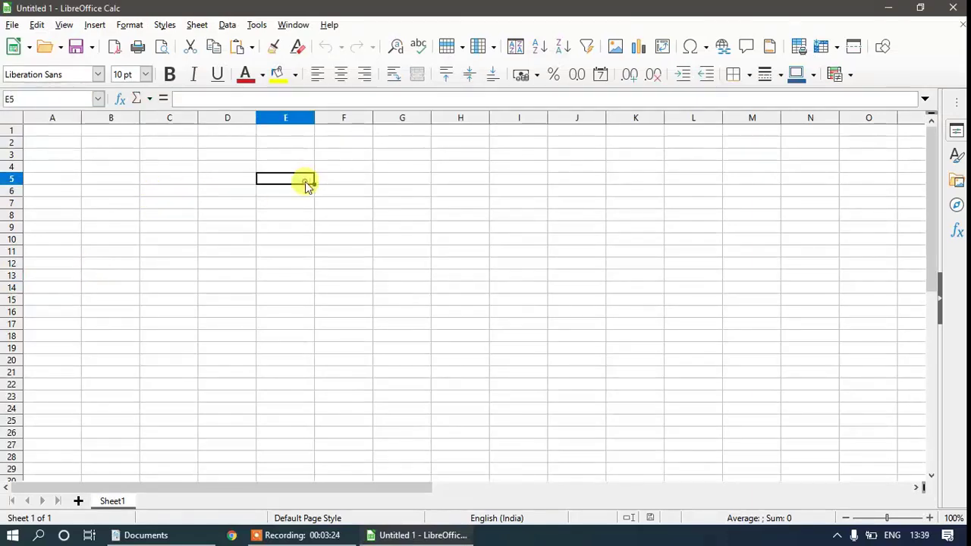
left_click(960, 27)
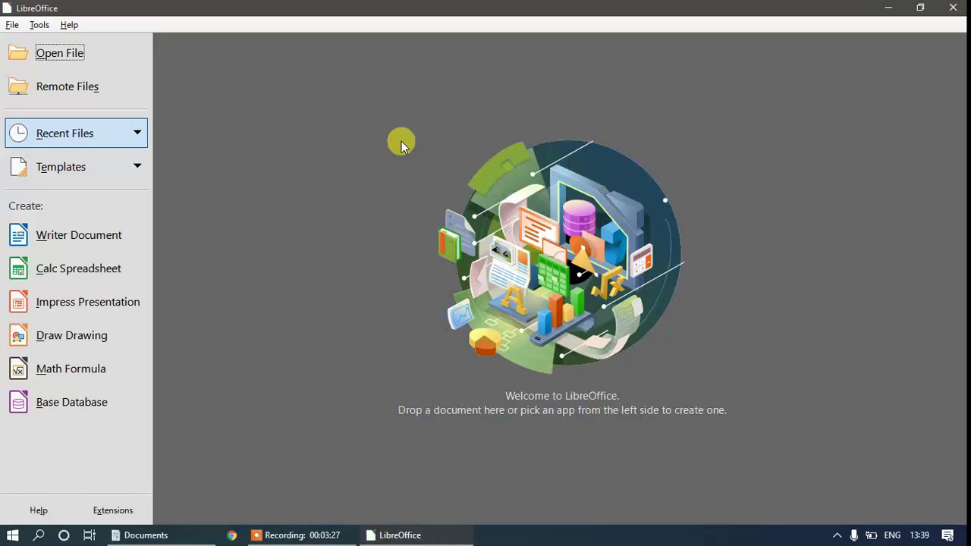
- Create a new Impress presentation
left_click(91, 310)
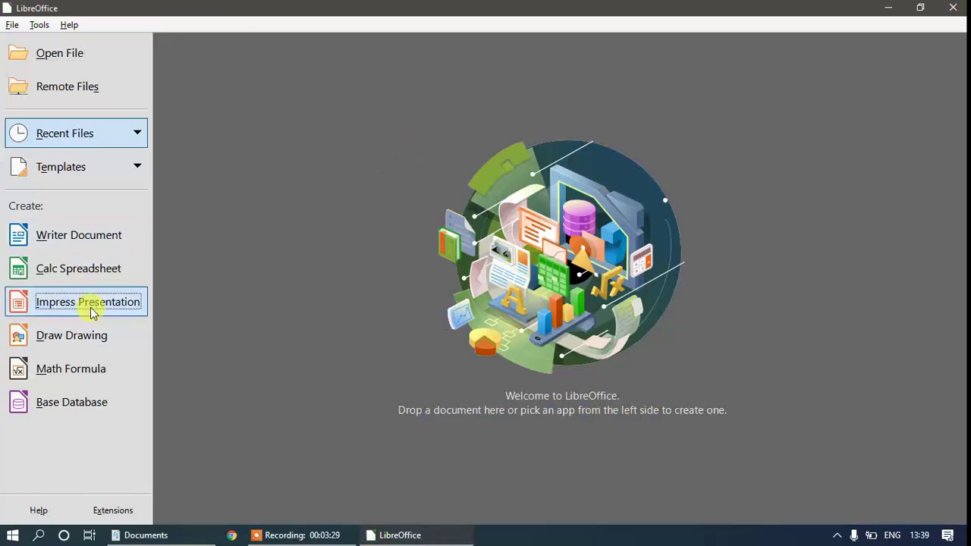